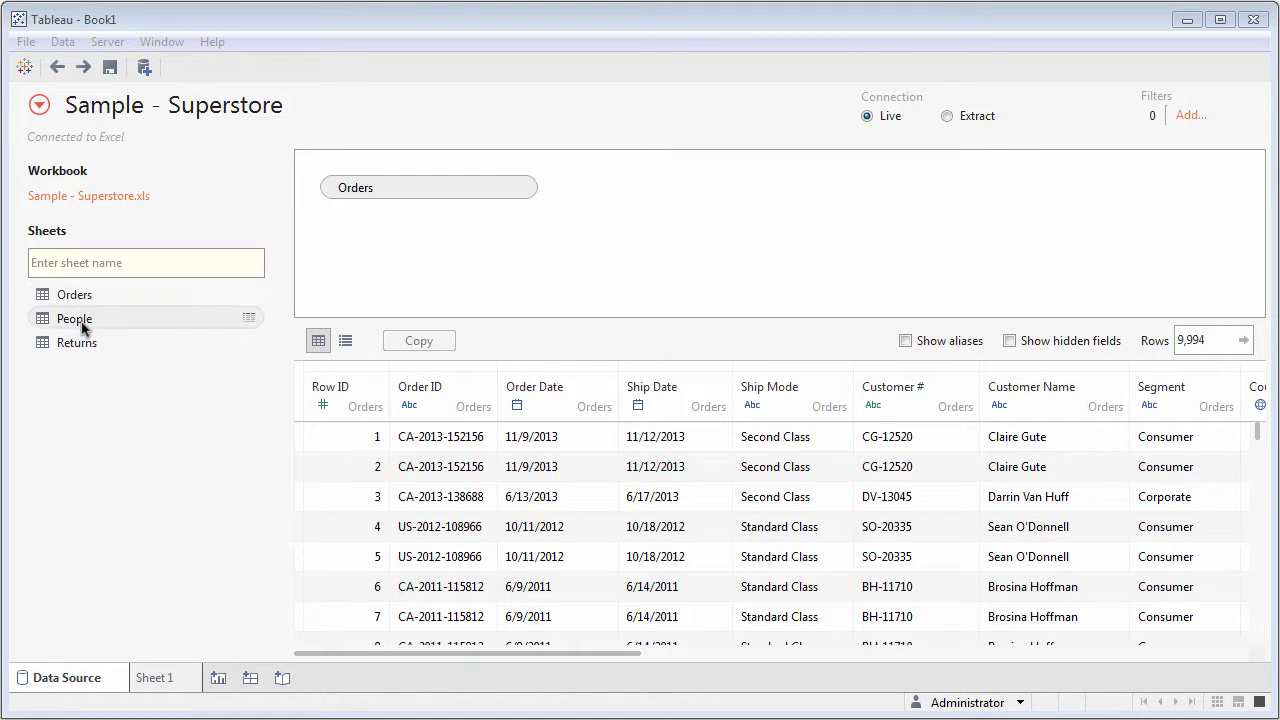
- Join People and then Returns to Orders, trimming the preview to the 800 returned rows
drag(84, 328, 466, 268)
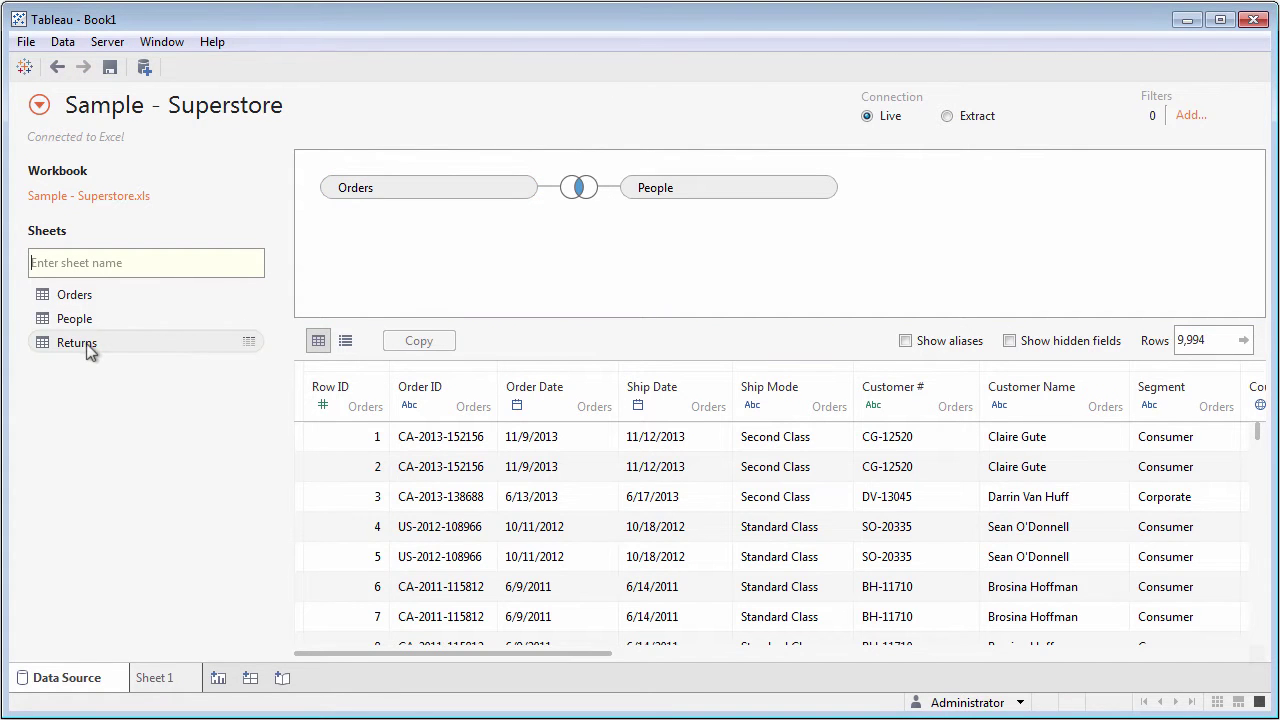
drag(88, 347, 642, 269)
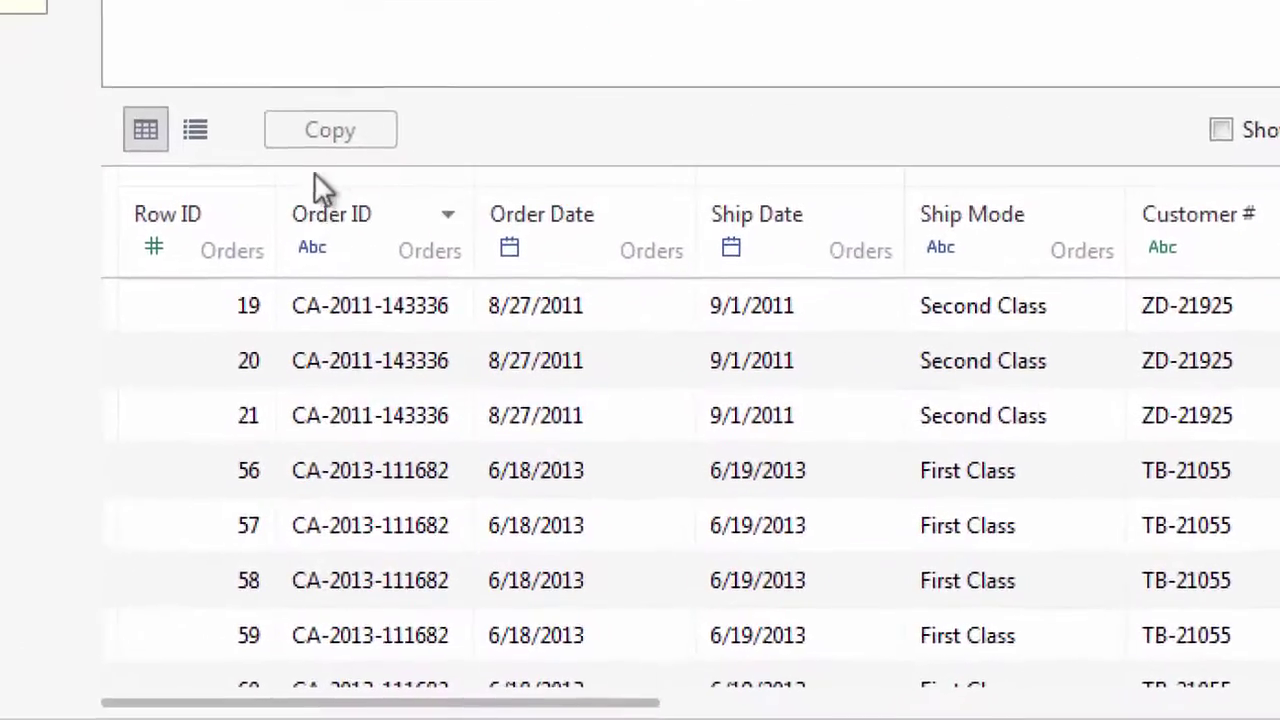
- Hide the Row ID column and rename the Order ID column to Order Number
click(249, 214)
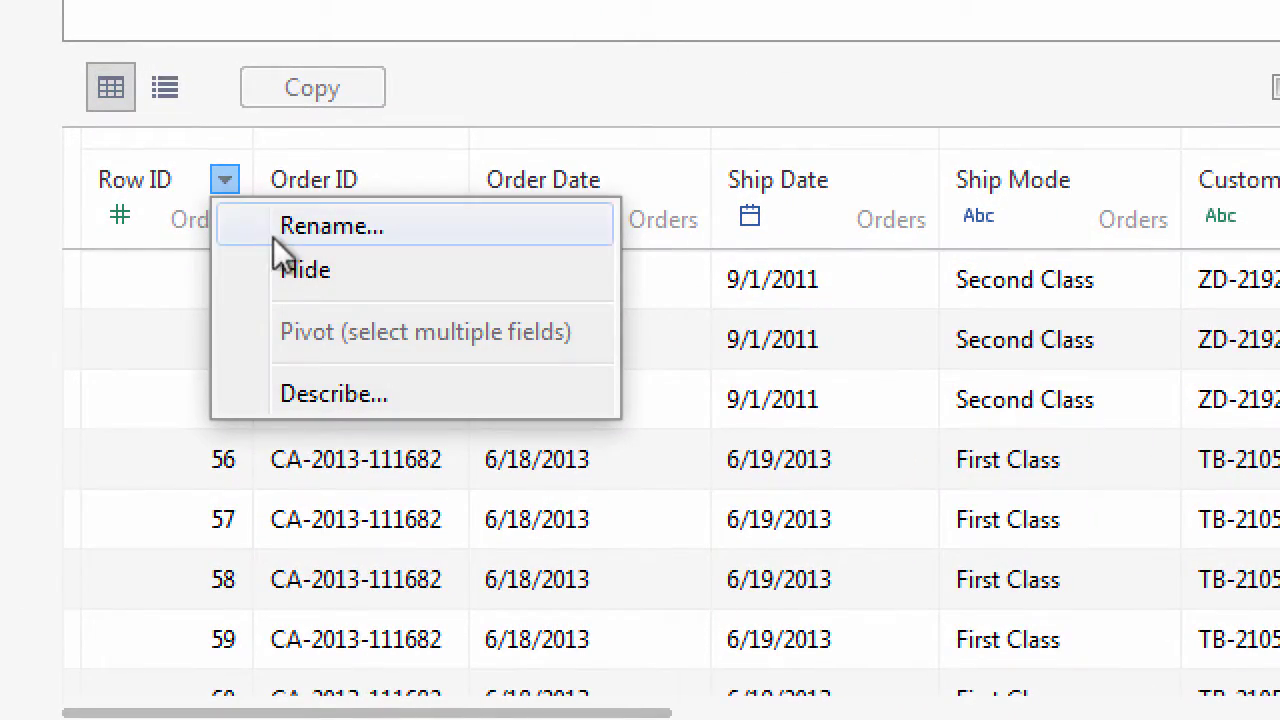
click(287, 268)
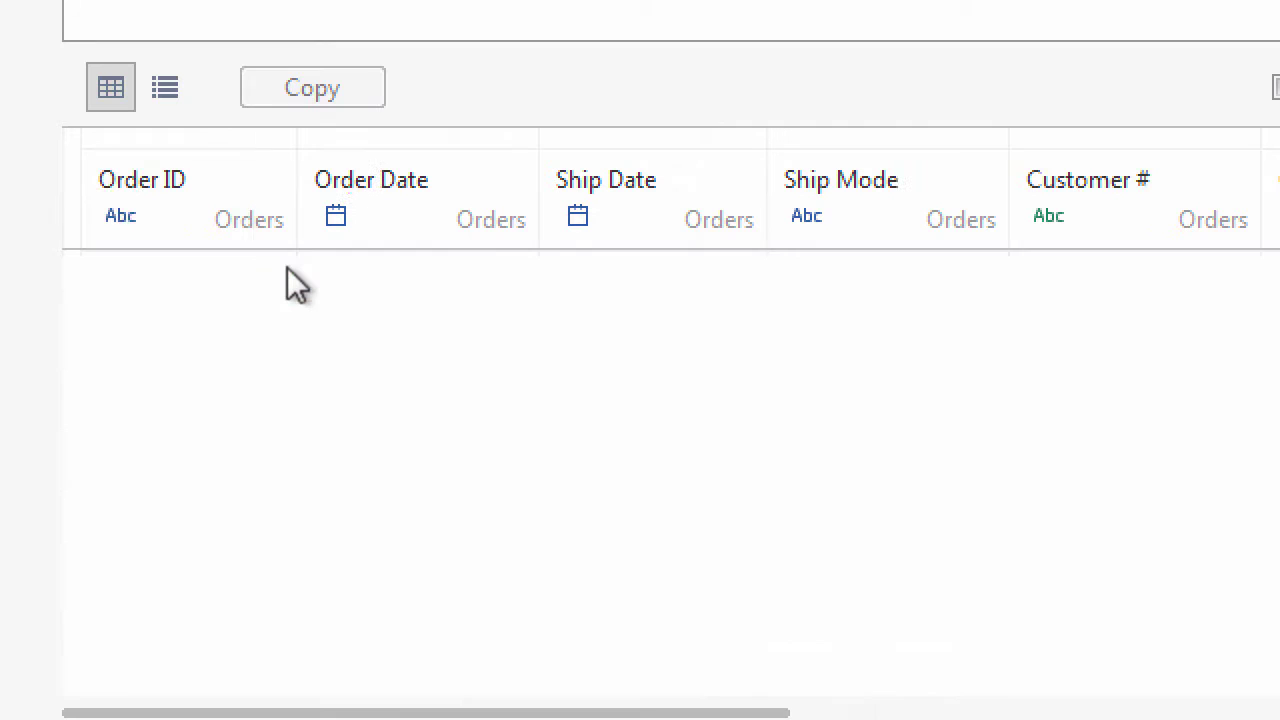
click(269, 180)
click(334, 223)
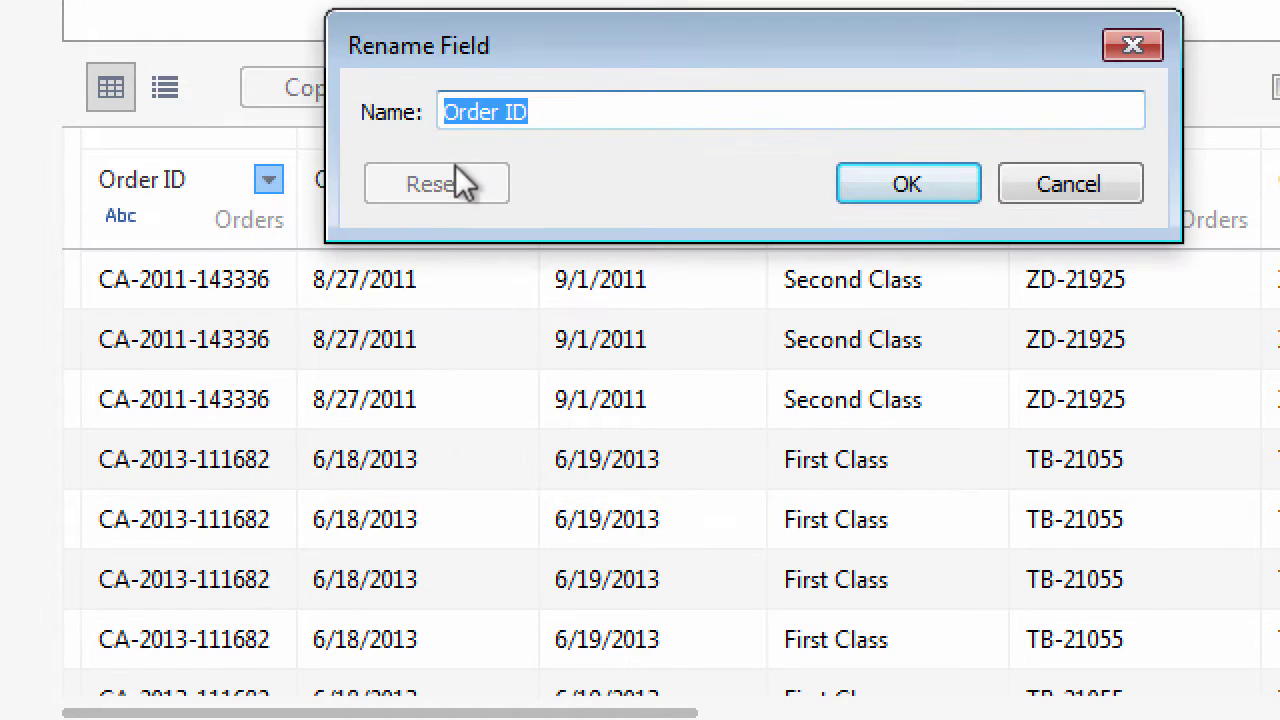
click(505, 112)
key(shift+Right)
key(shift+Right)
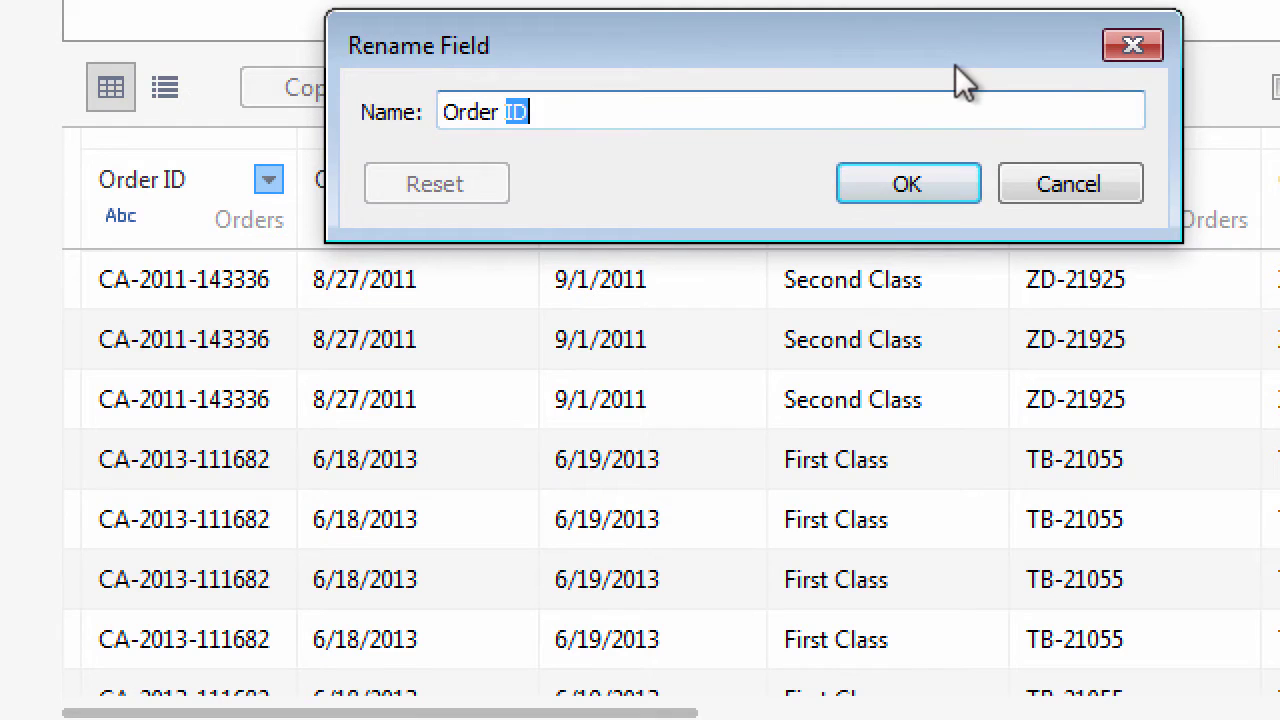
text(Number)
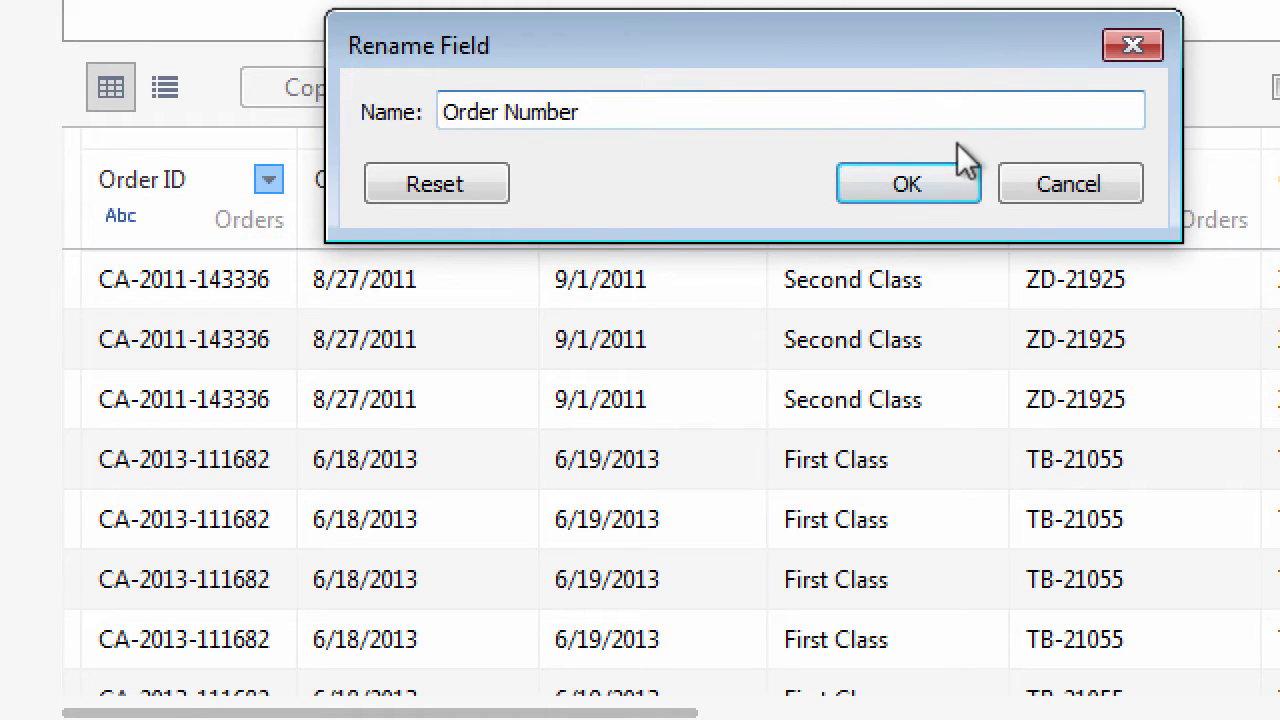
click(952, 187)
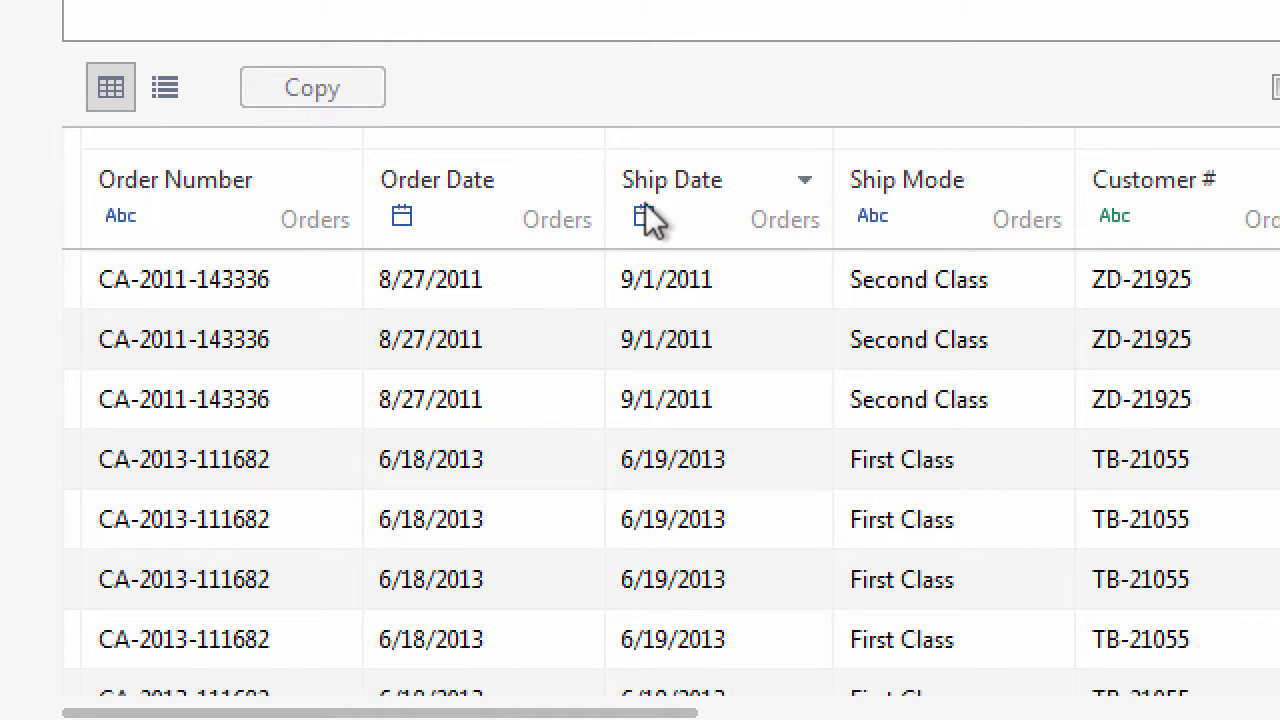
- Set Order Date's type to Date & time so the preview shows 12:00:00 AM times
click(401, 217)
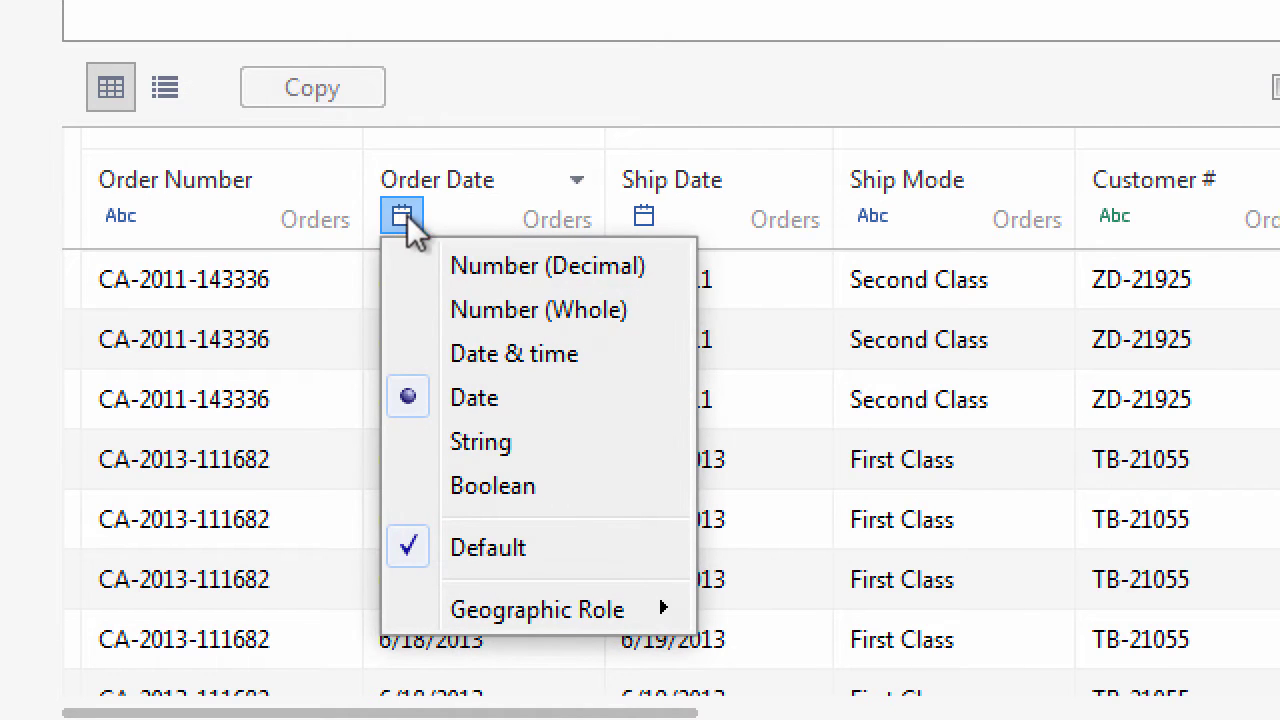
click(491, 348)
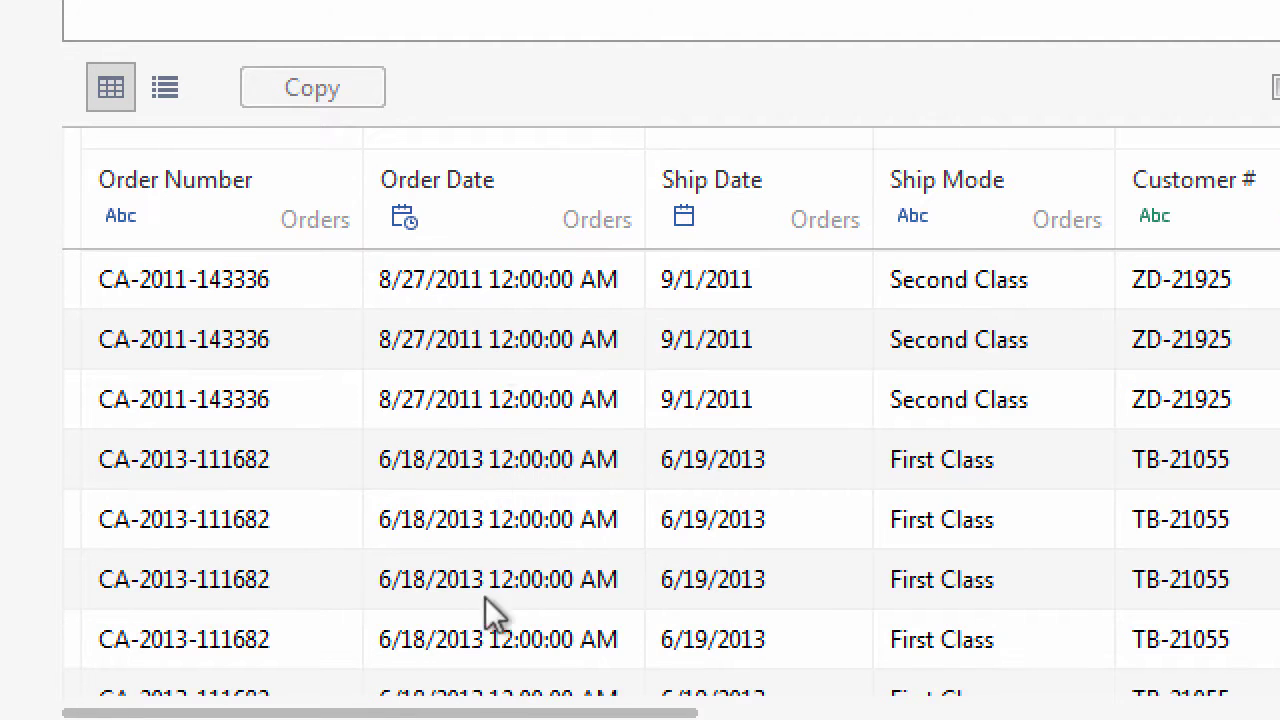
drag(508, 712, 986, 712)
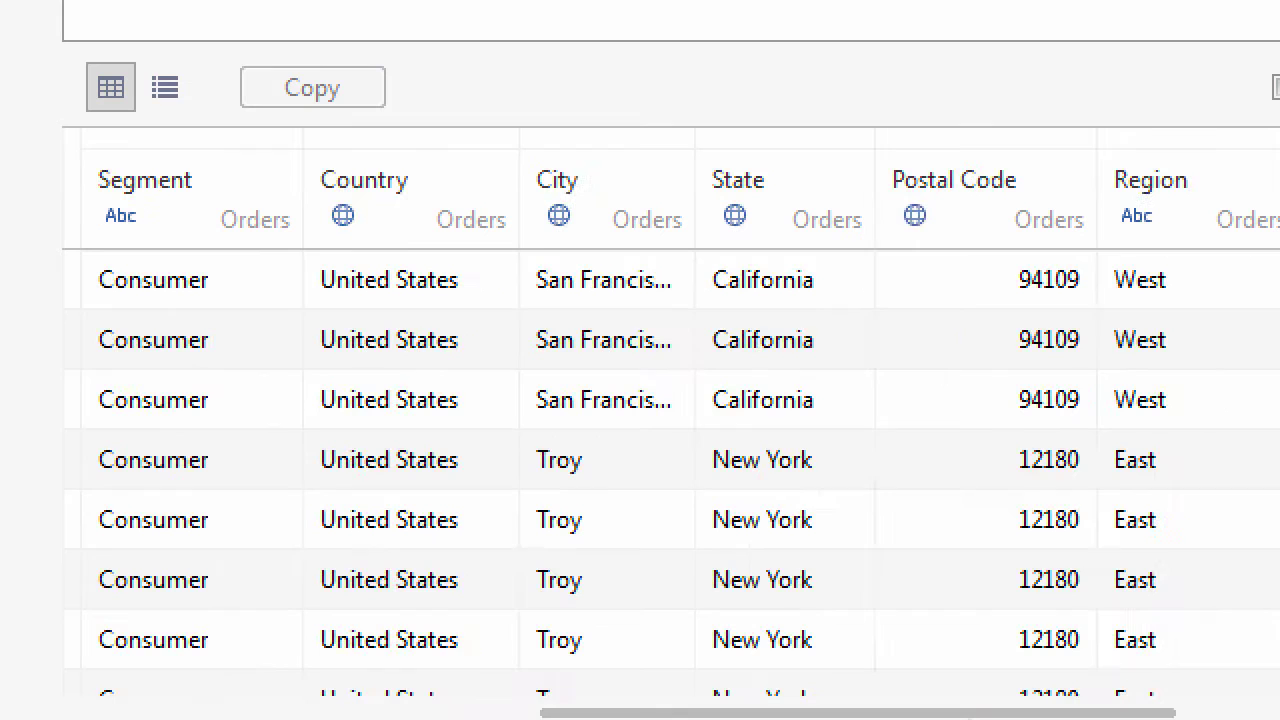
- Check Country's Geographic Role options, leaving its type unchanged
click(345, 218)
mouse_move(590, 612)
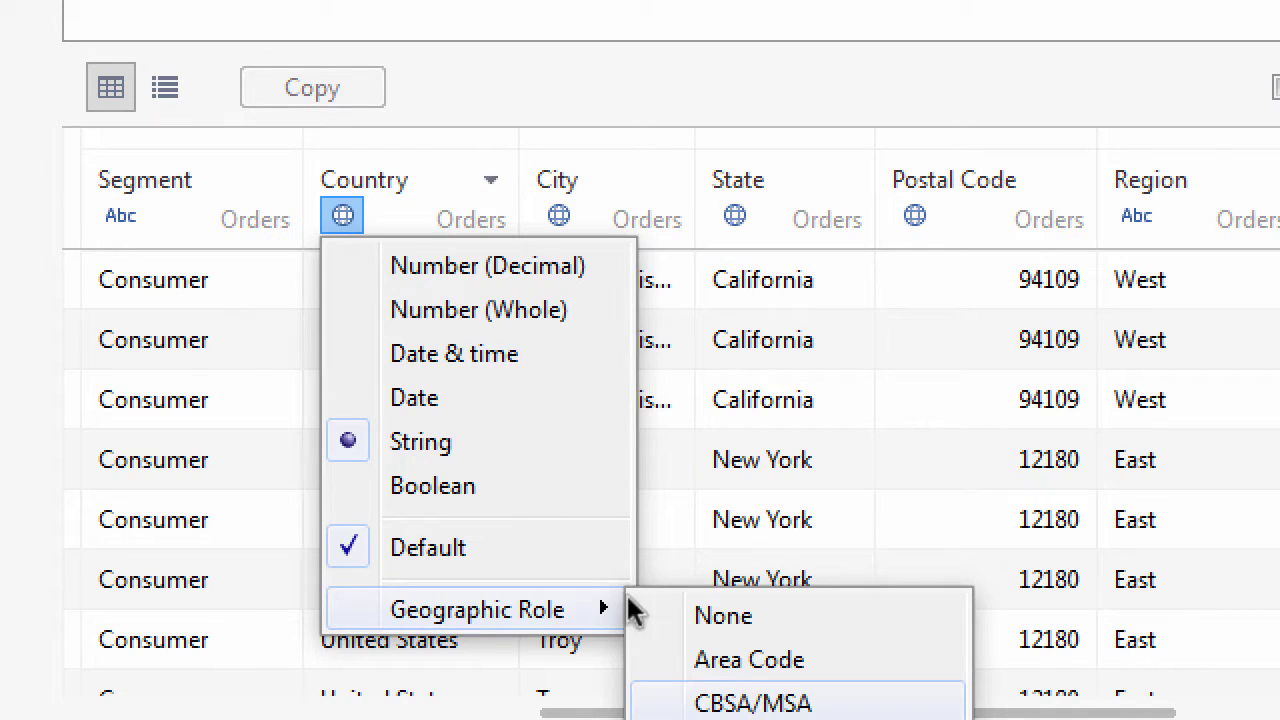
click(328, 210)
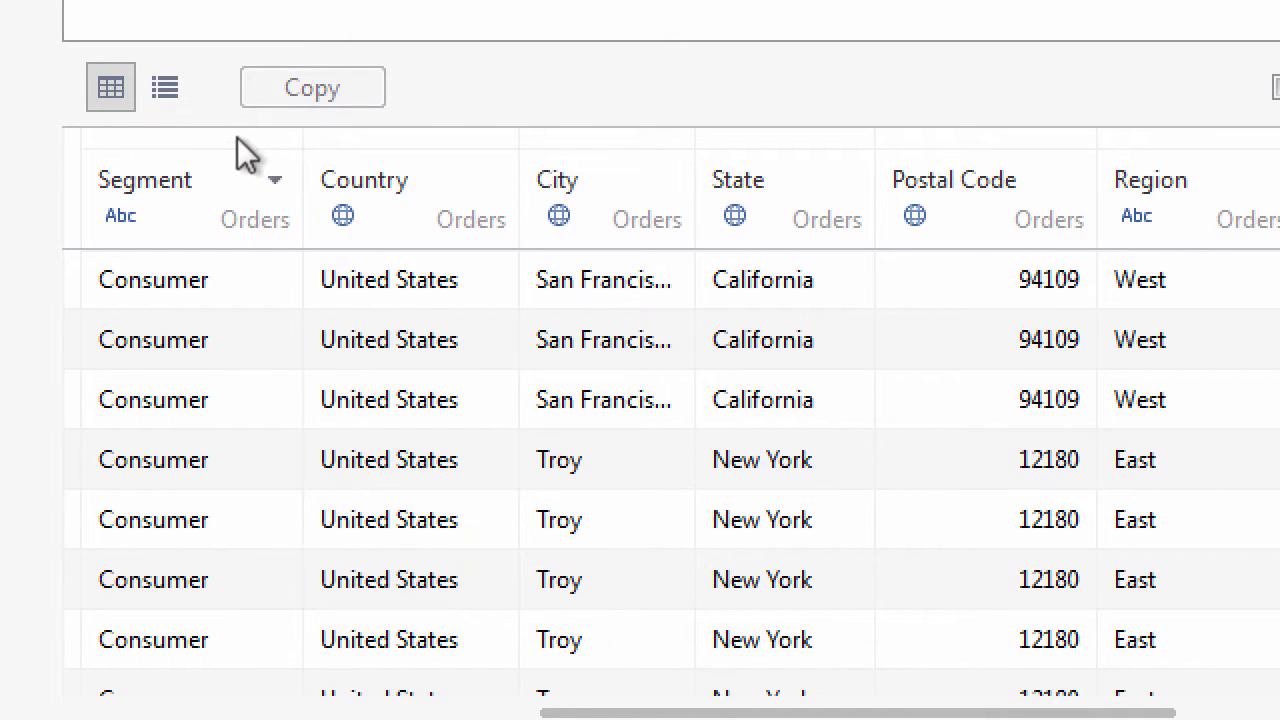
- Show the fields as a list and inspect the Order Date field's options
click(165, 90)
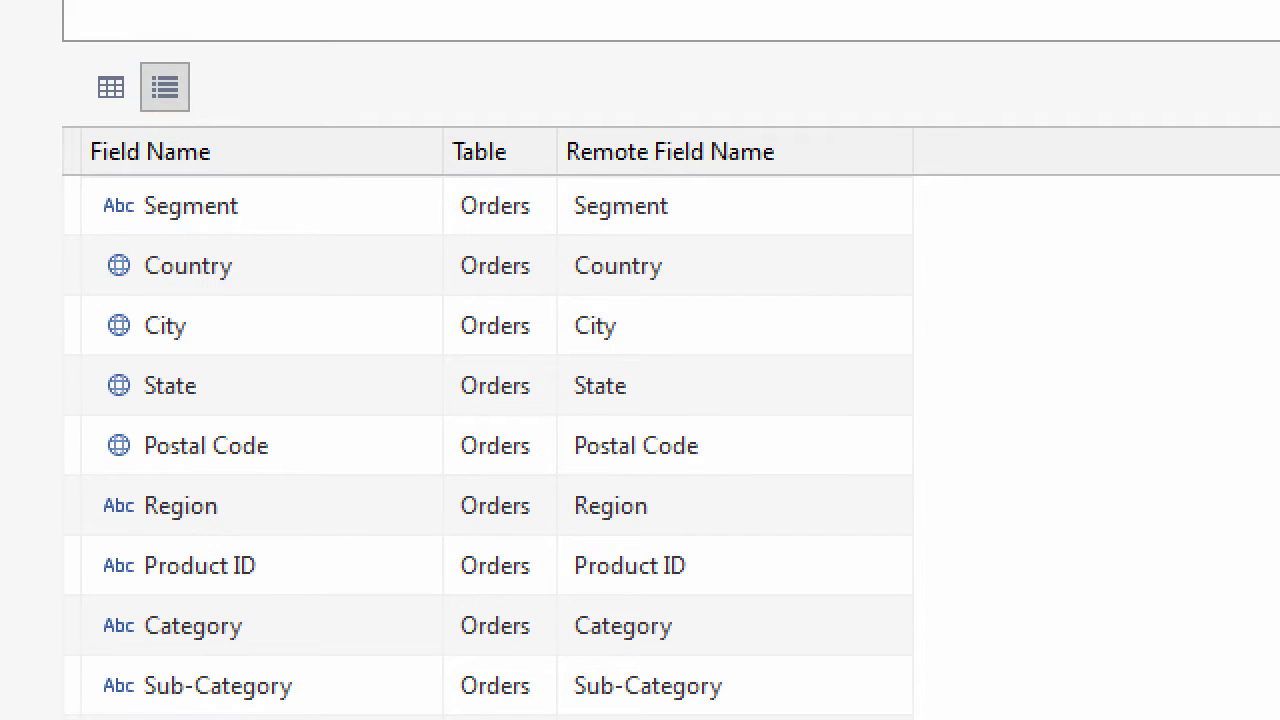
scroll(487, 445, up, 3)
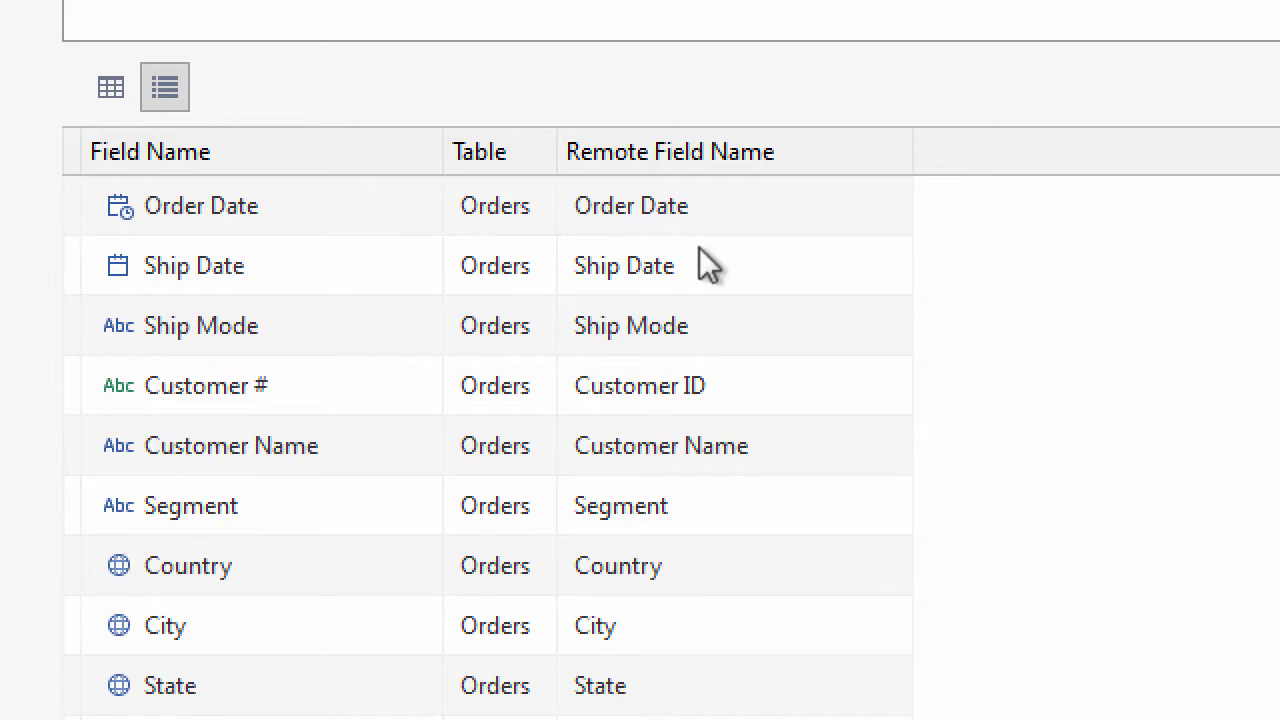
click(408, 205)
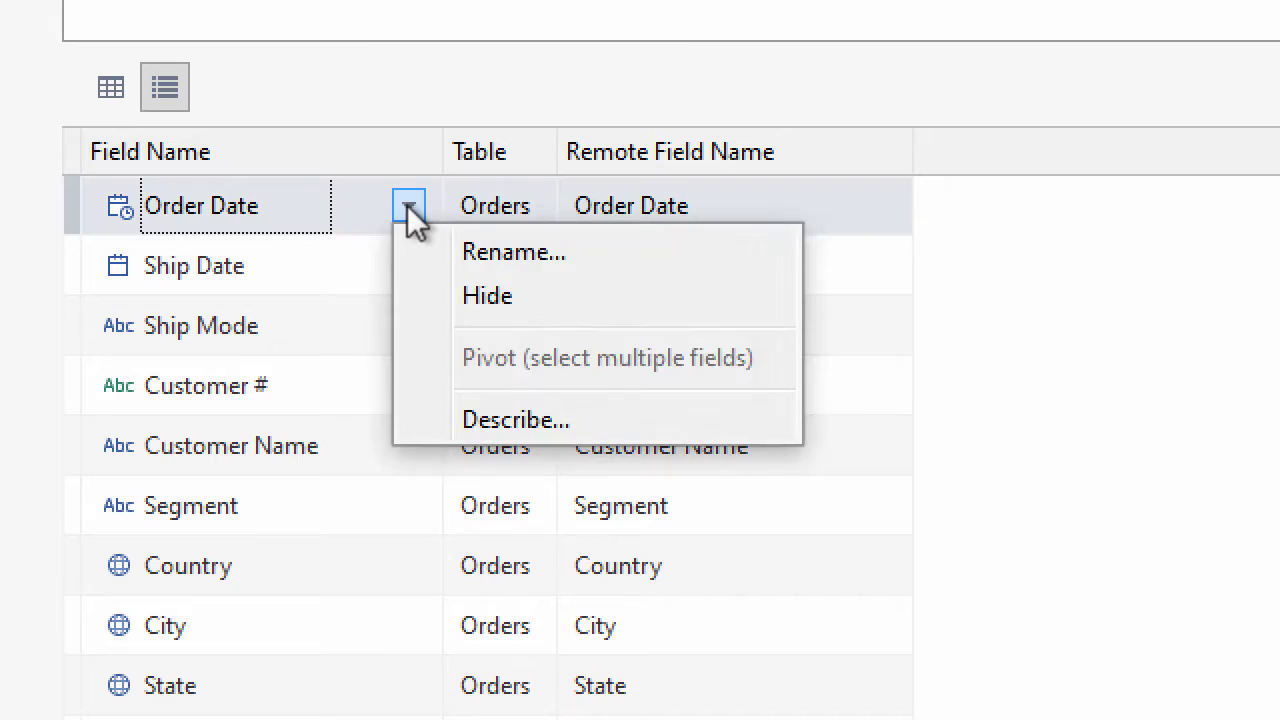
click(111, 267)
- Inspect the Ship Date and Country type menus, leaving Country as a String
click(111, 265)
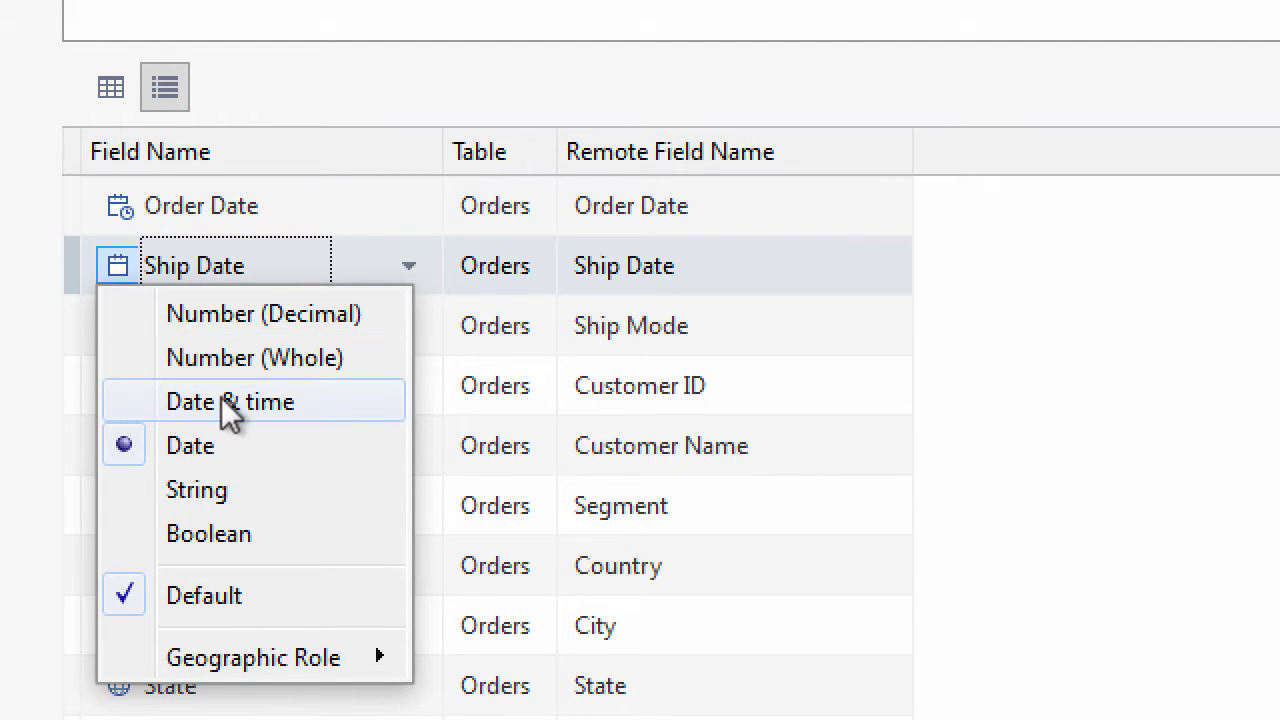
scroll(490, 440, down, 6)
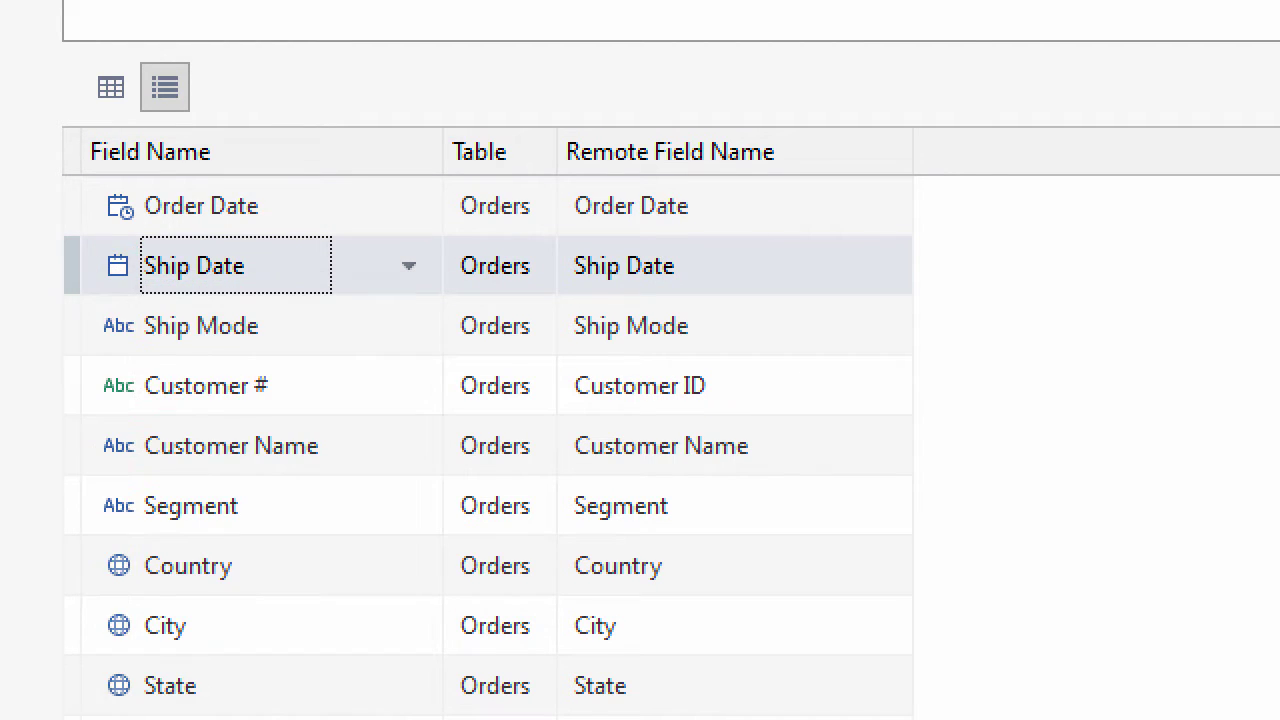
scroll(490, 440, down, 1)
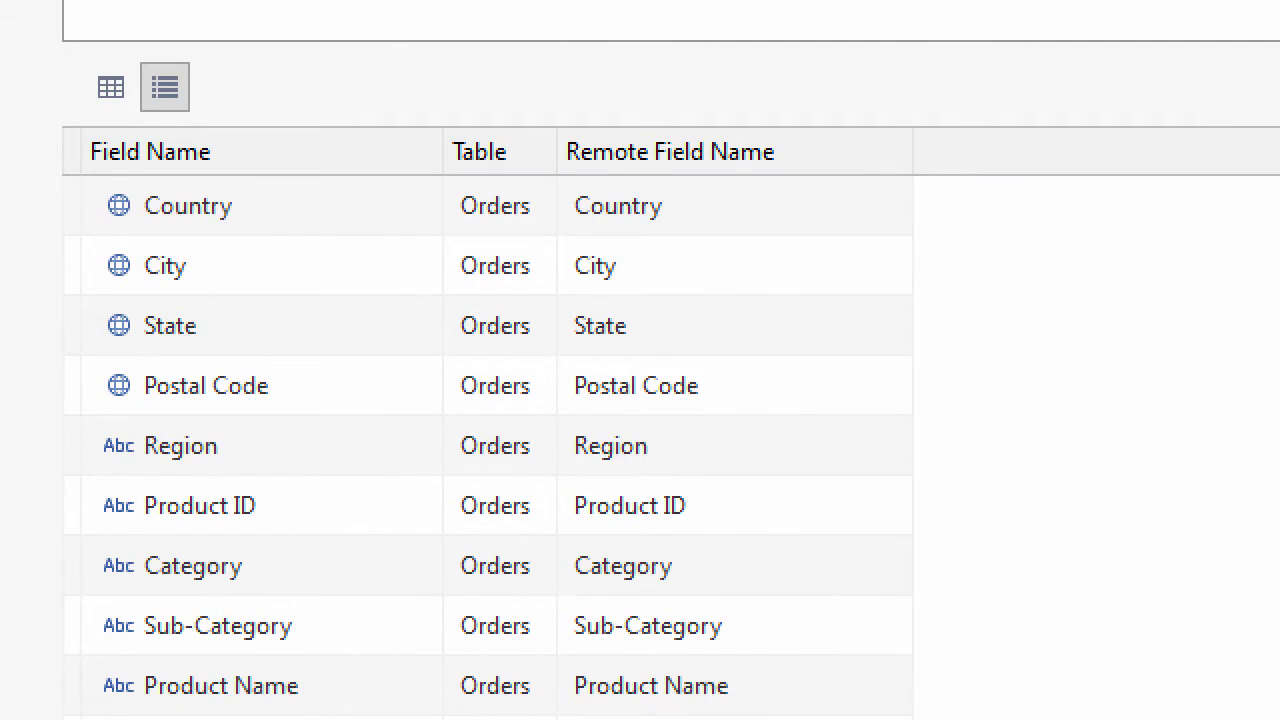
click(116, 207)
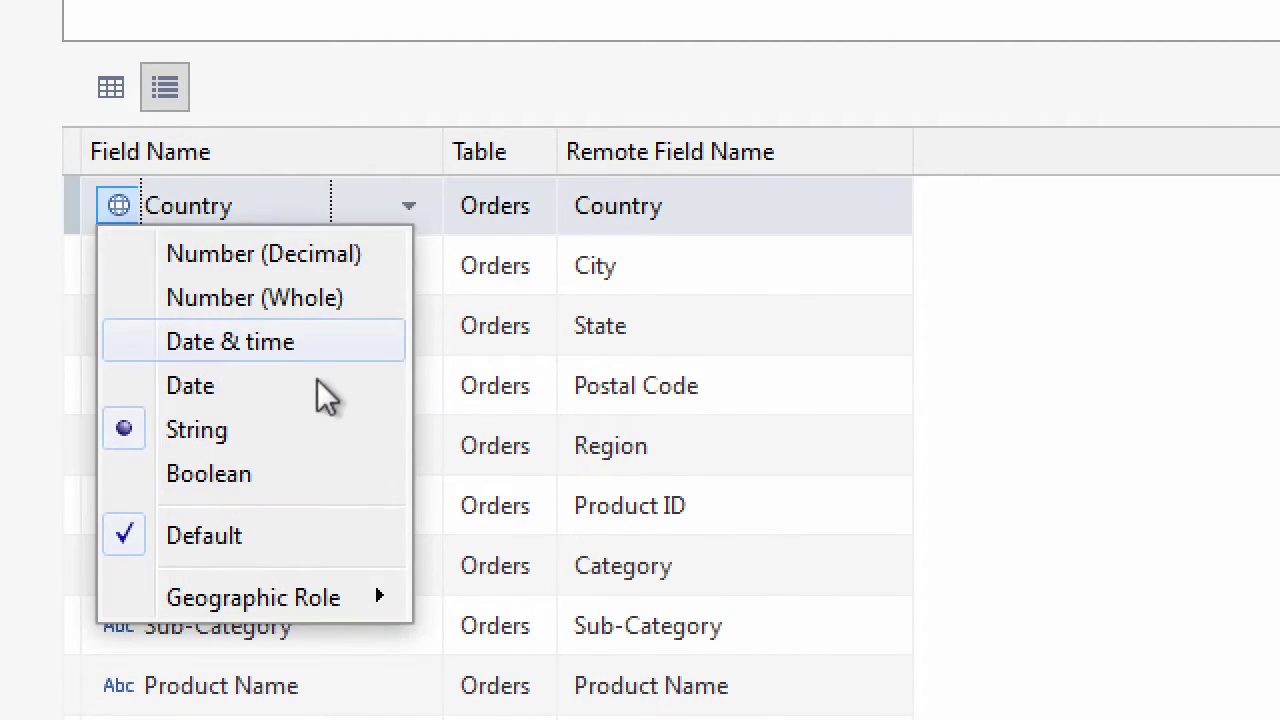
mouse_move(381, 597)
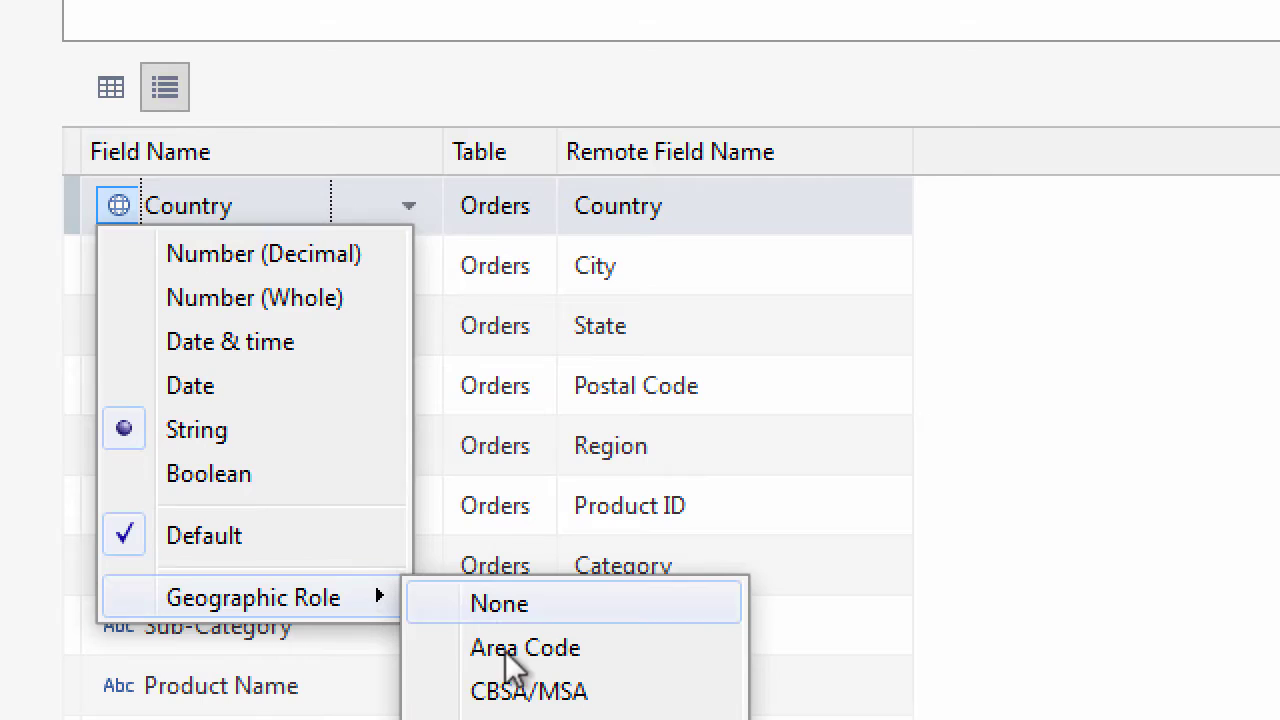
click(117, 206)
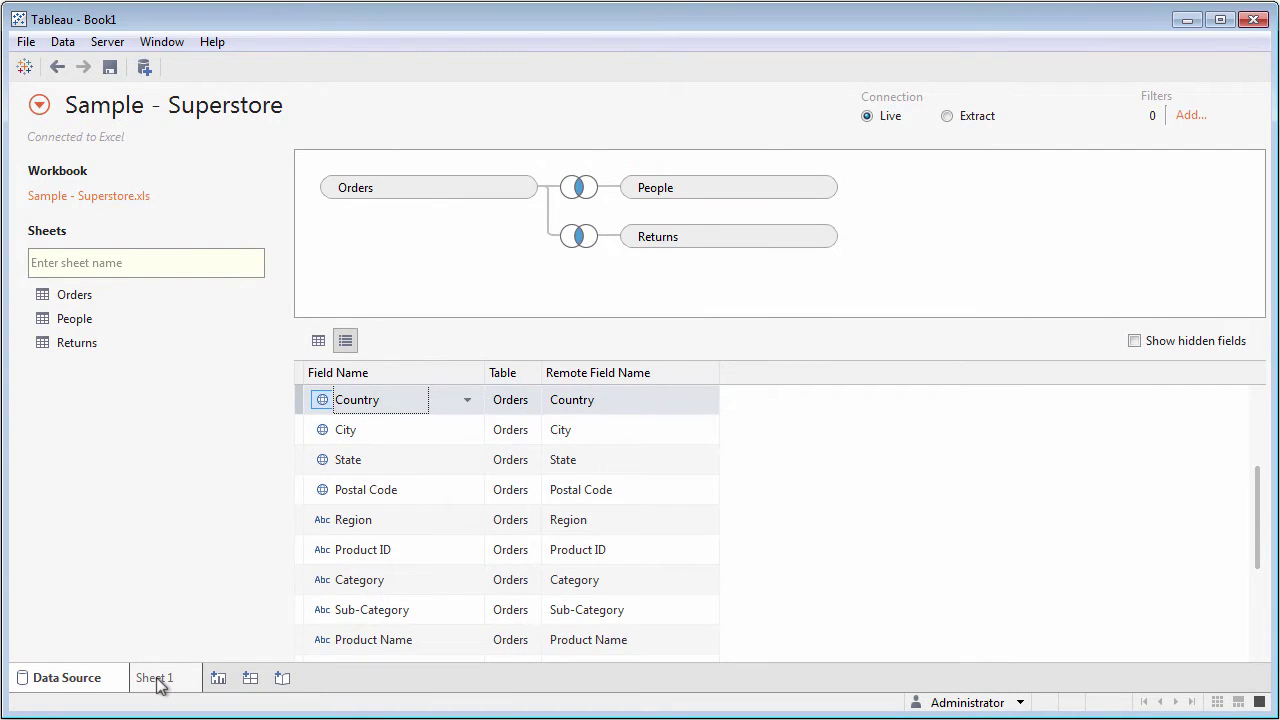
- Go to the Sheet 1 worksheet and look over the Customer Name field's menu
click(155, 678)
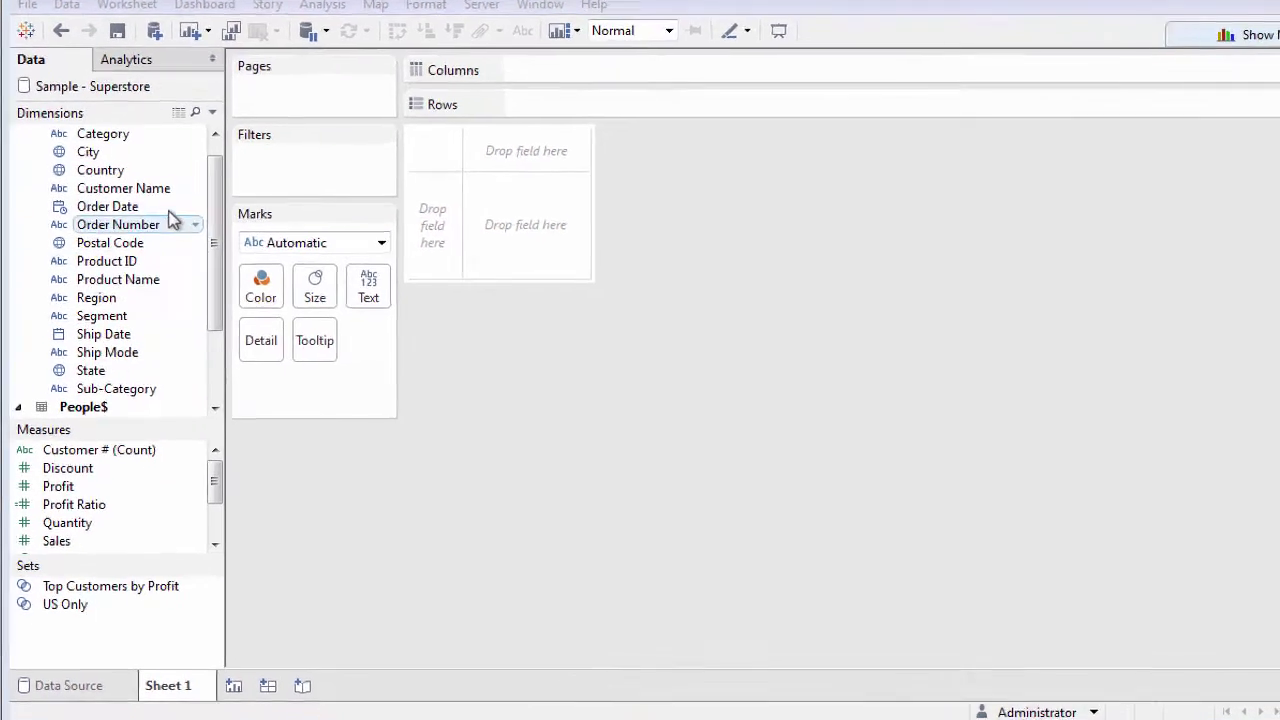
right_click(195, 188)
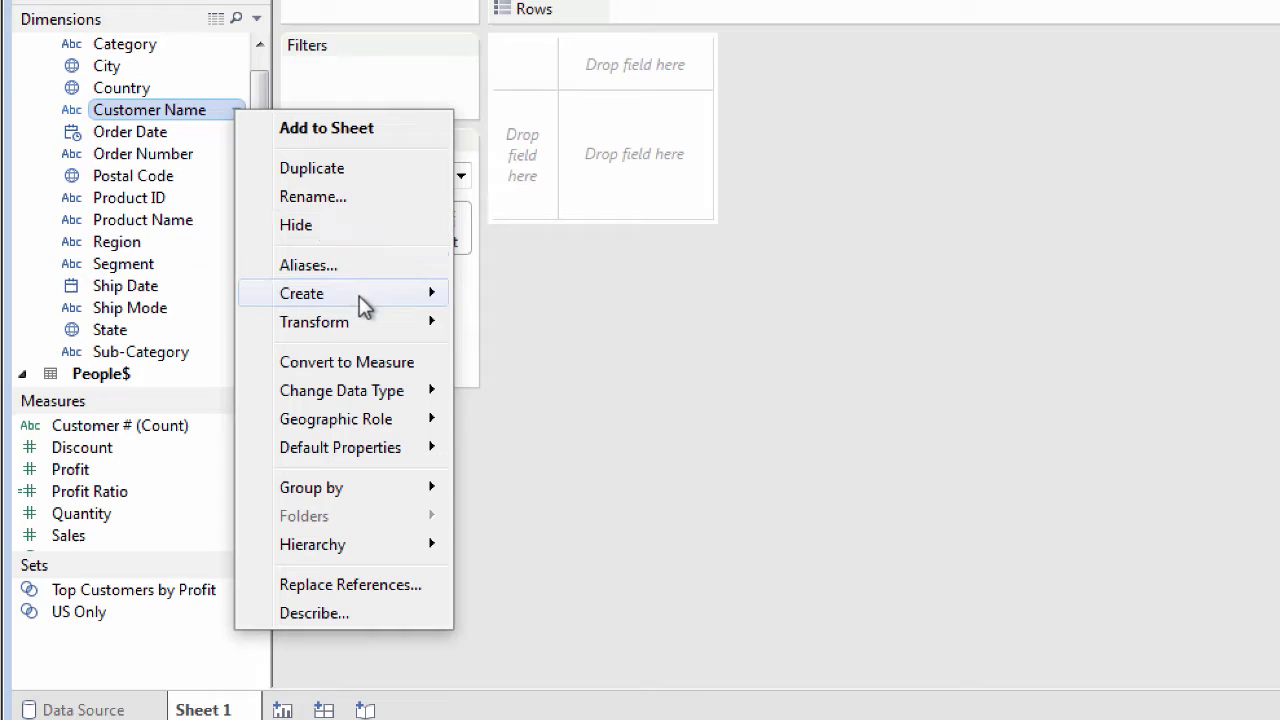
mouse_move(359, 298)
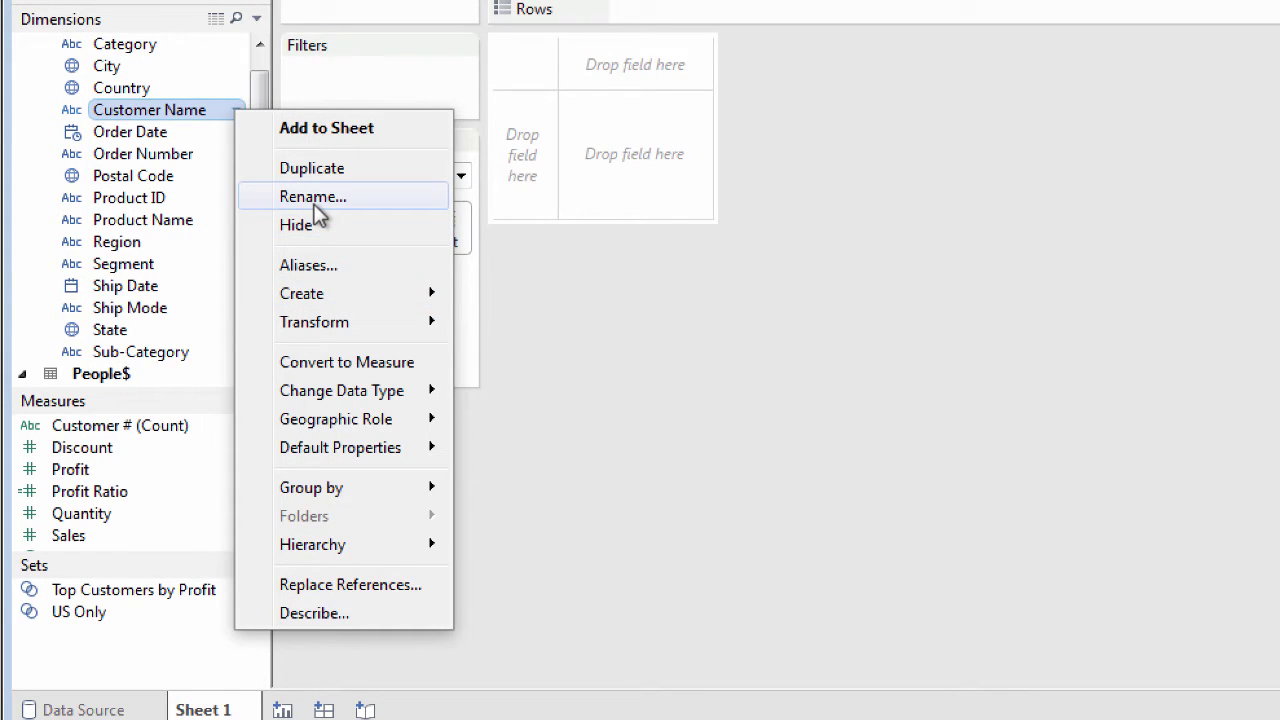
- Change Order Date's data type from Date & time to Date
click(138, 140)
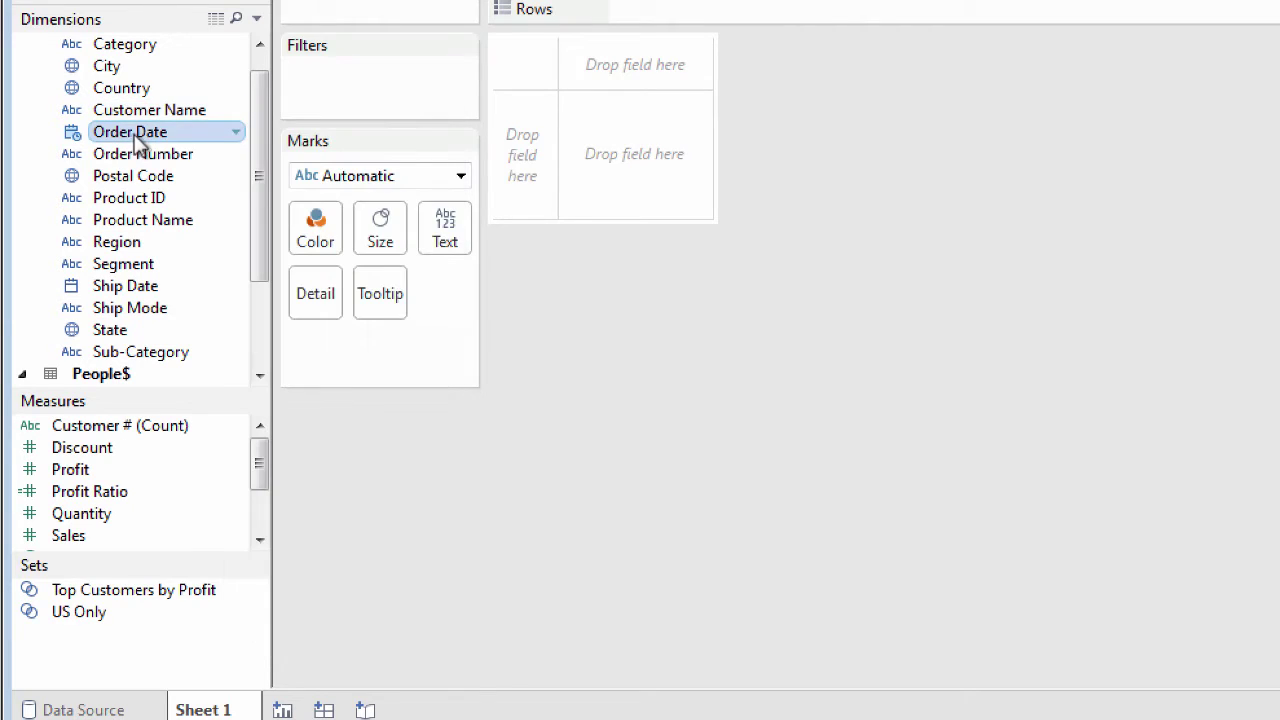
click(238, 137)
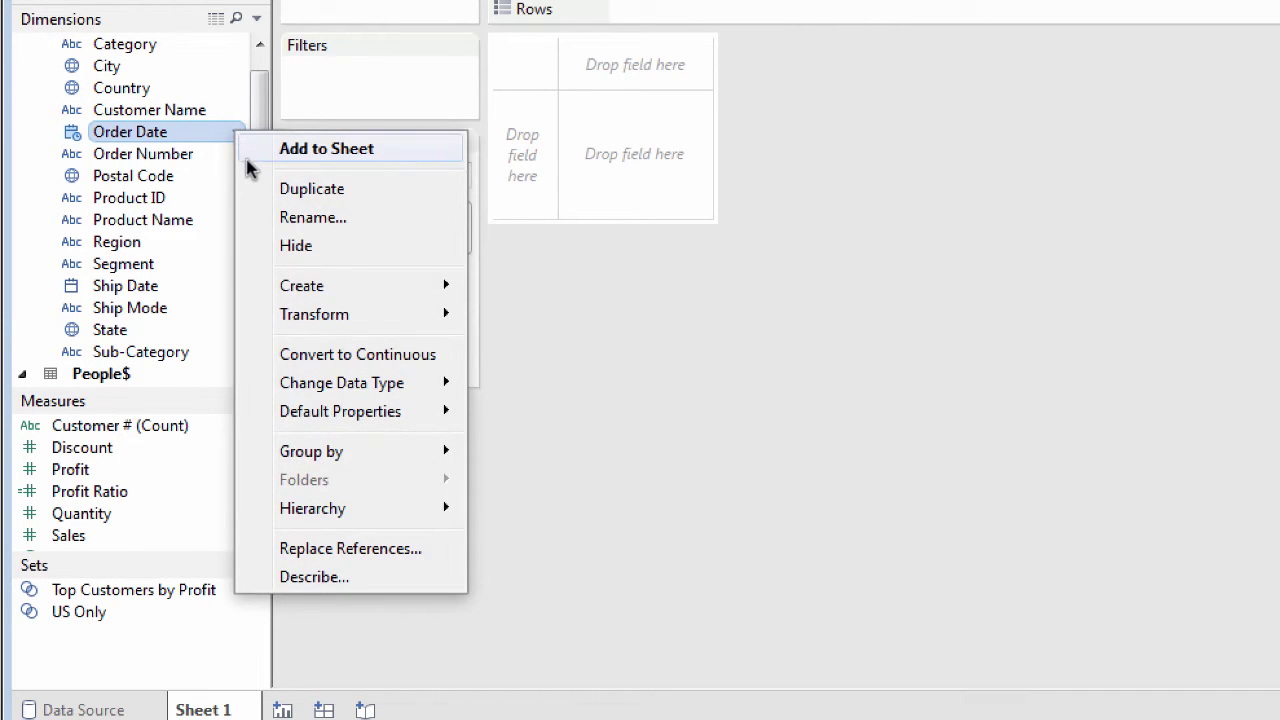
mouse_move(420, 388)
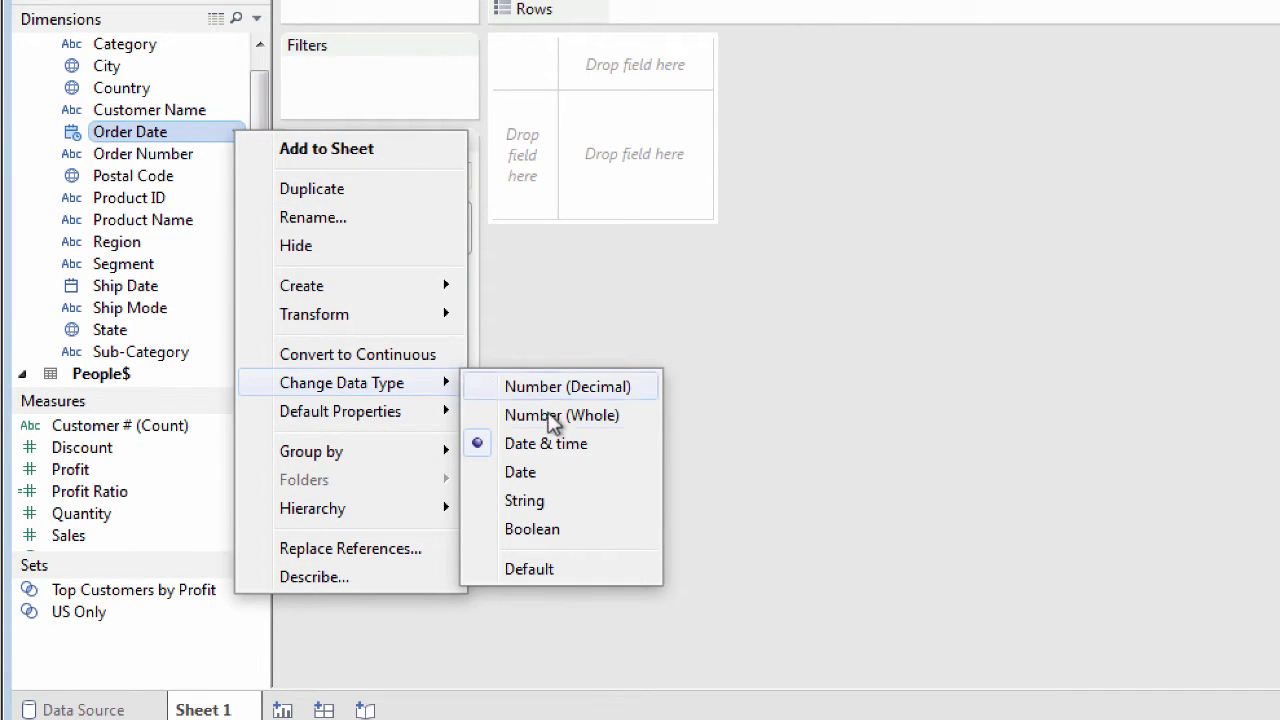
click(550, 470)
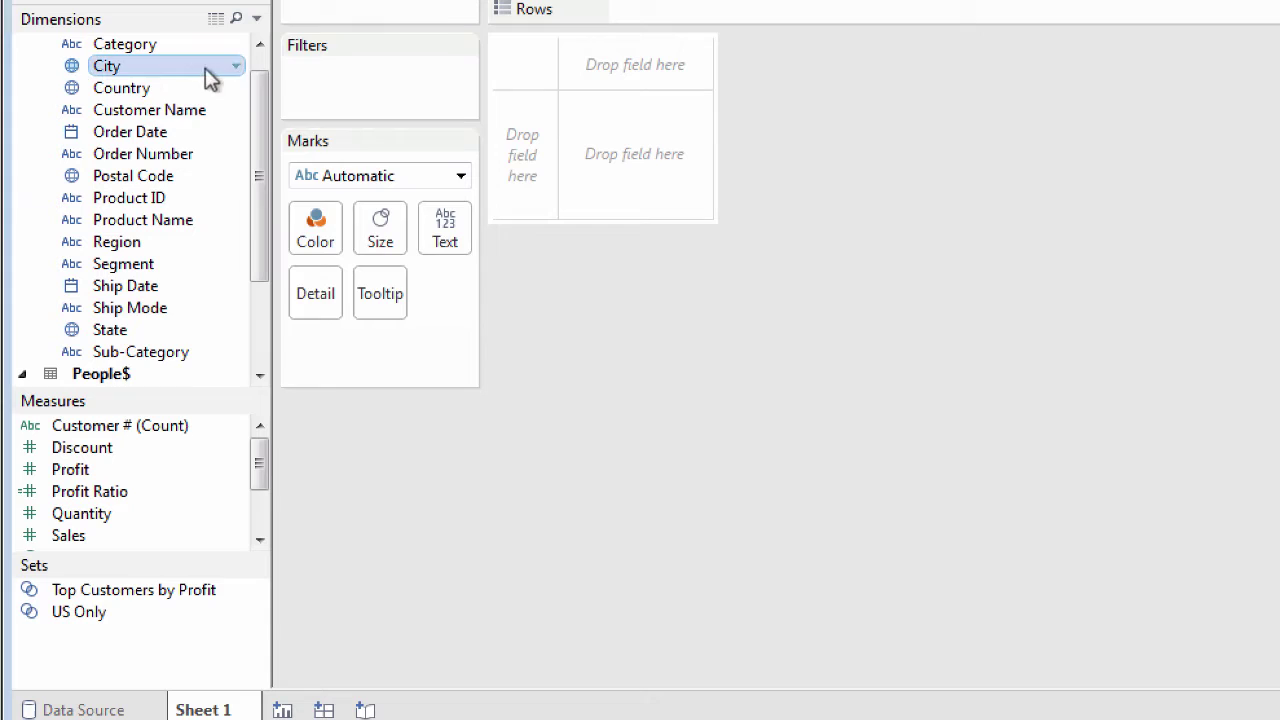
- Check City's Geographic Role menu and close it without changes
click(236, 68)
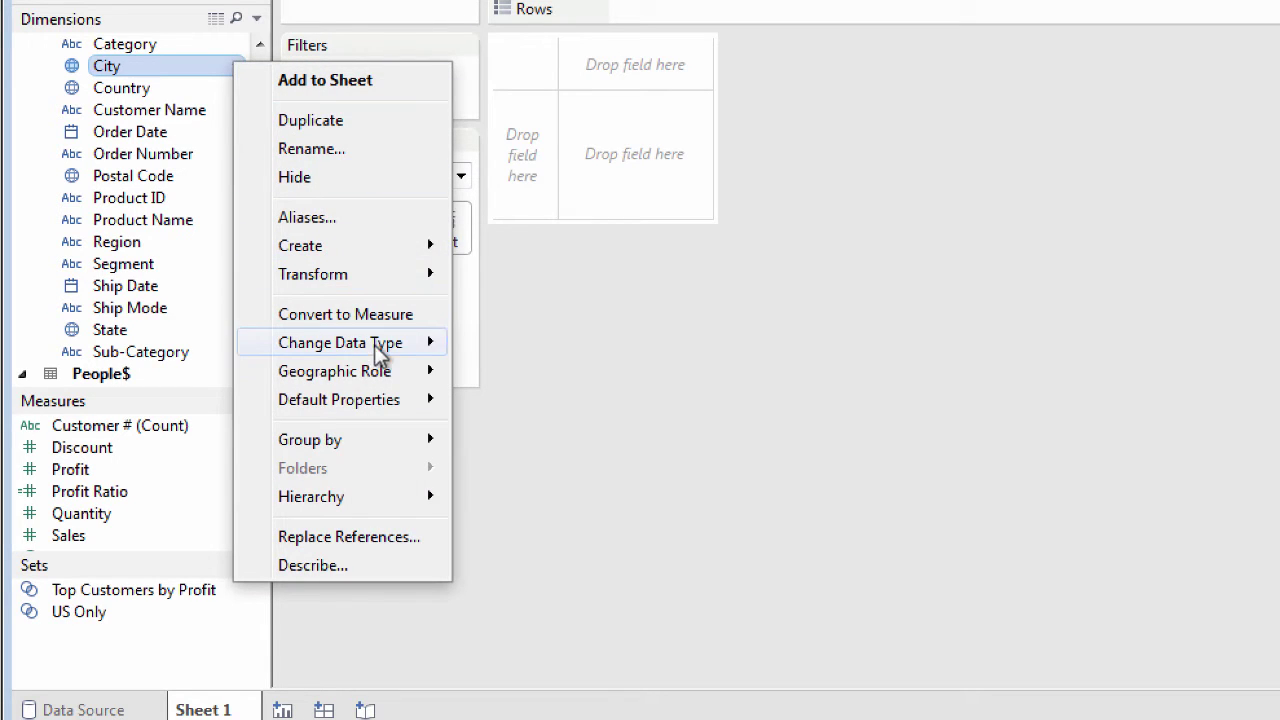
mouse_move(387, 372)
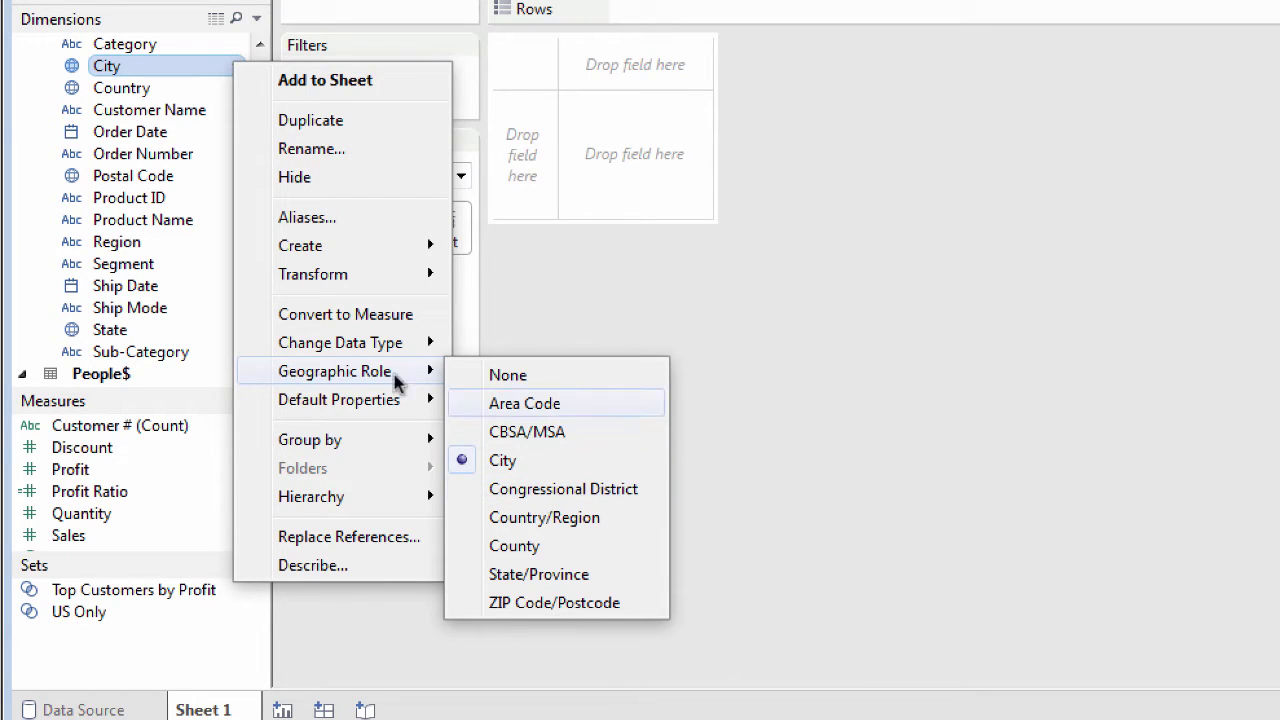
click(126, 425)
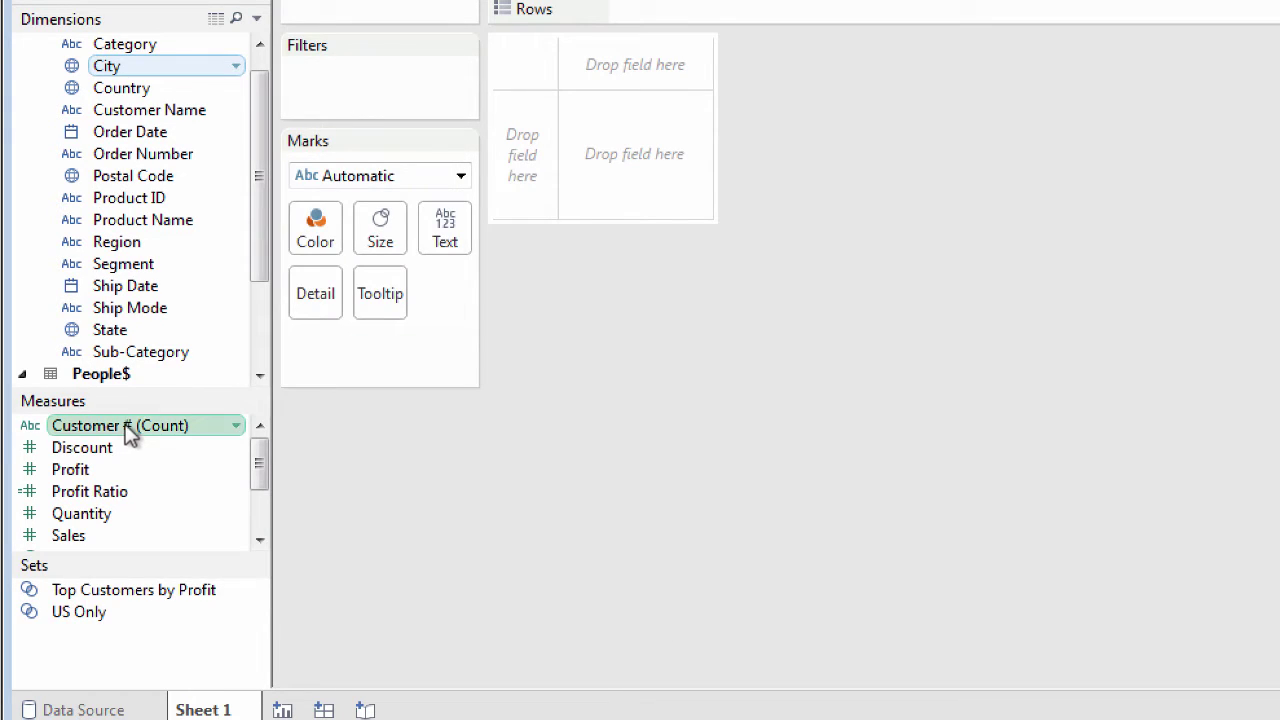
- Move Customer # into Dimensions and split it into Customer # - Split 1 and Split 2
drag(126, 425, 130, 310)
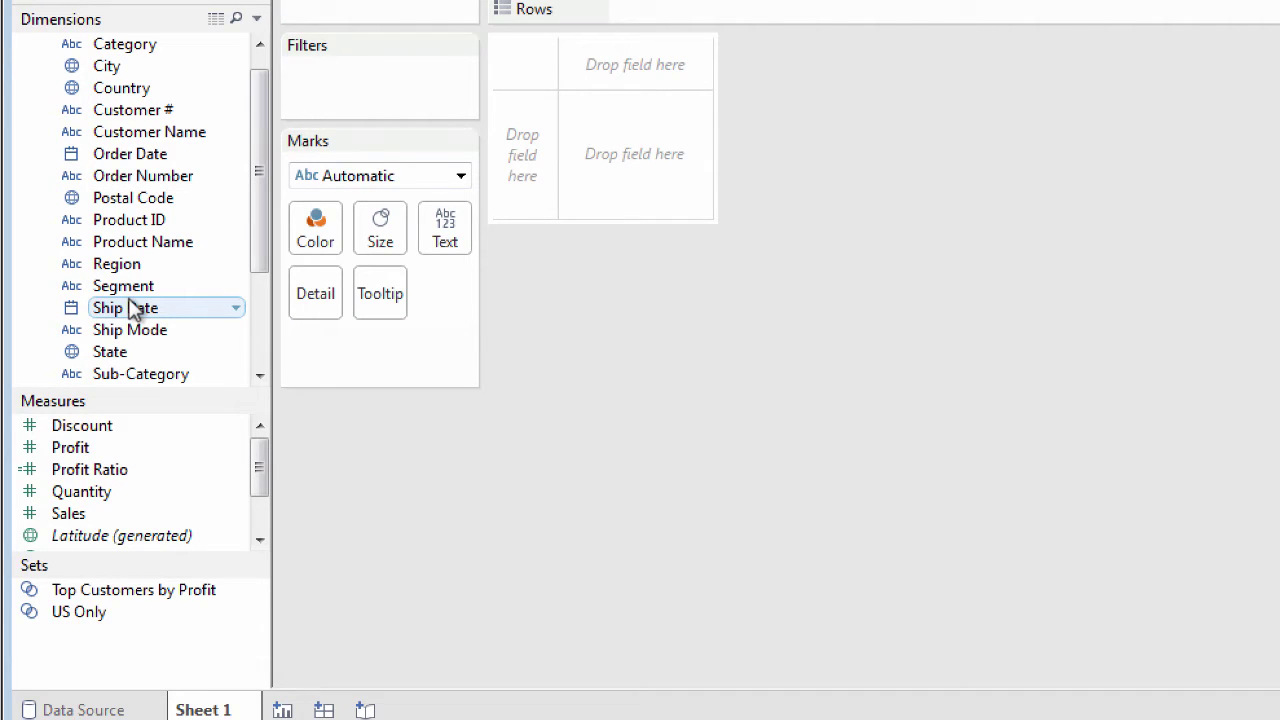
click(160, 114)
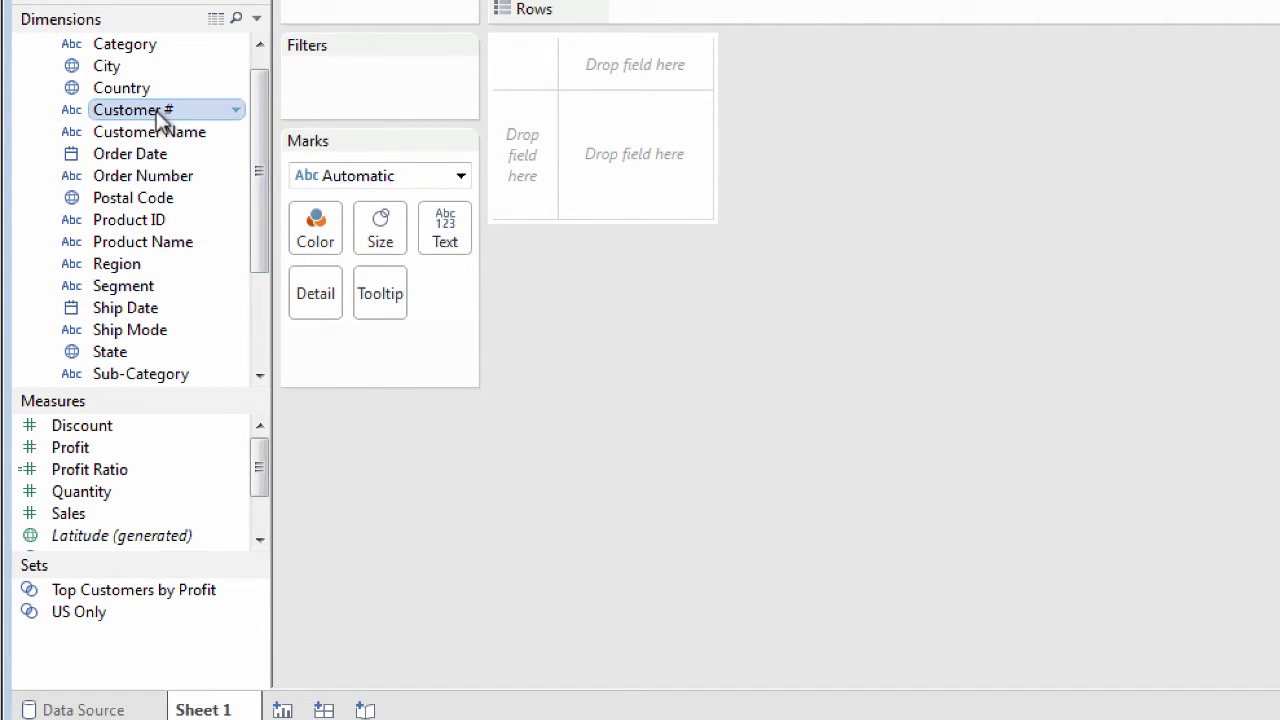
right_click(160, 116)
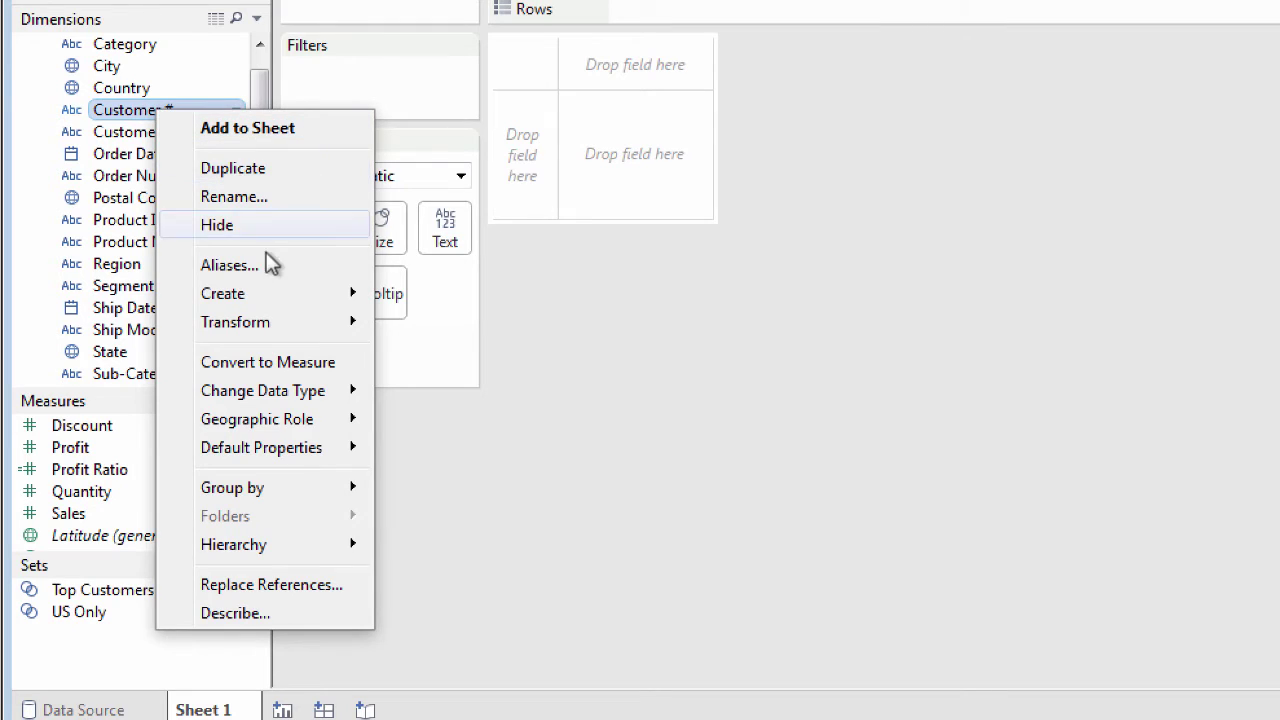
mouse_move(286, 322)
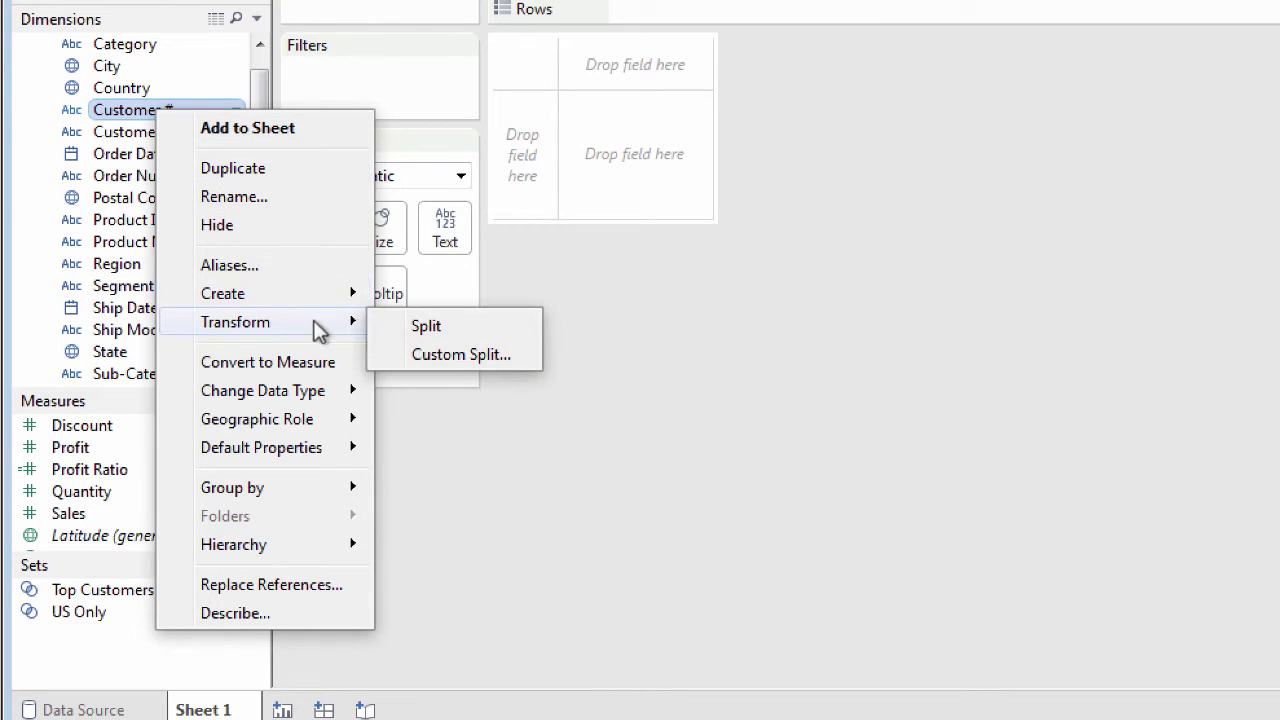
click(428, 327)
drag(263, 163, 265, 283)
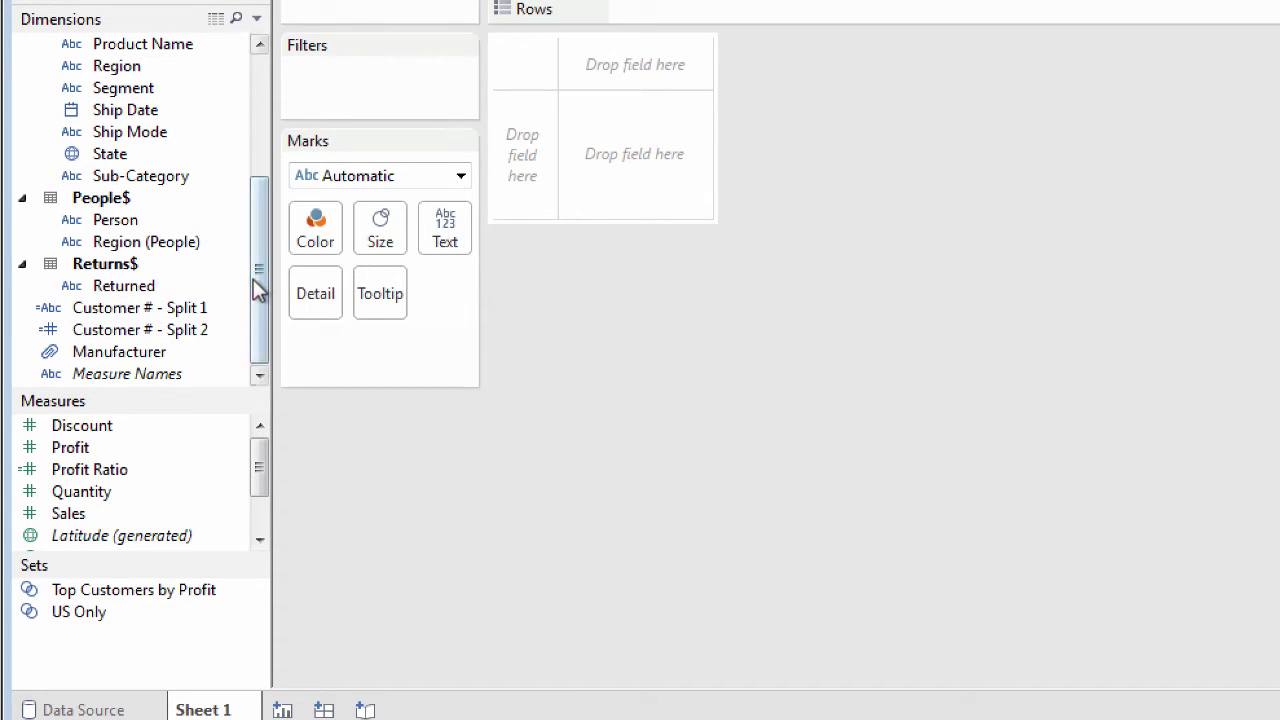
- Select City and Country together and create the City & Country (Combined) field
drag(258, 287, 260, 158)
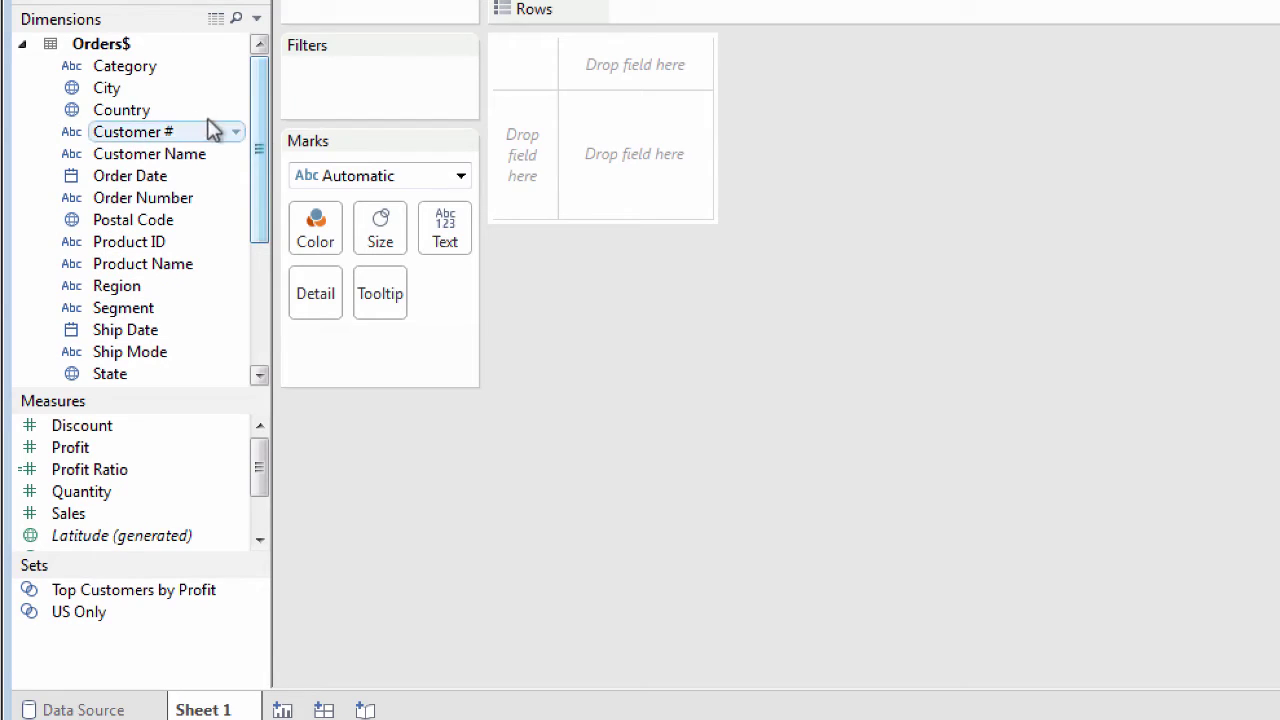
click(118, 88)
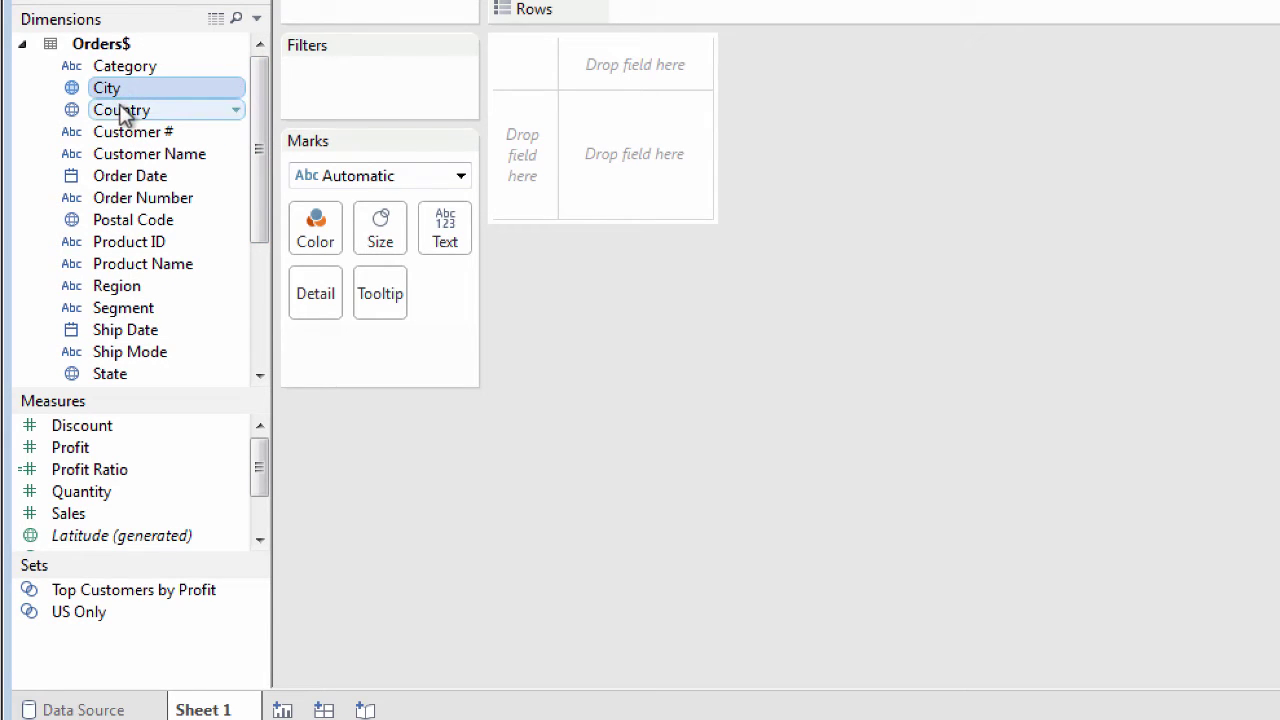
ctrl+click(122, 112)
right_click(156, 110)
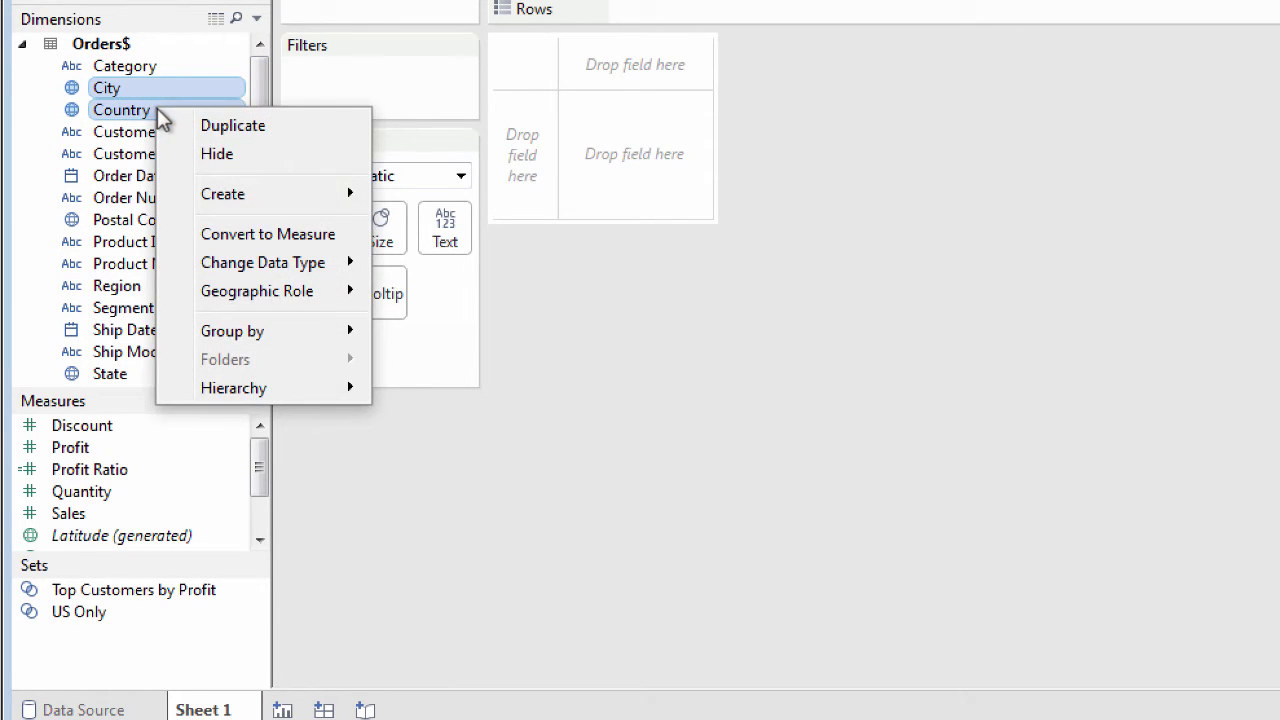
mouse_move(283, 206)
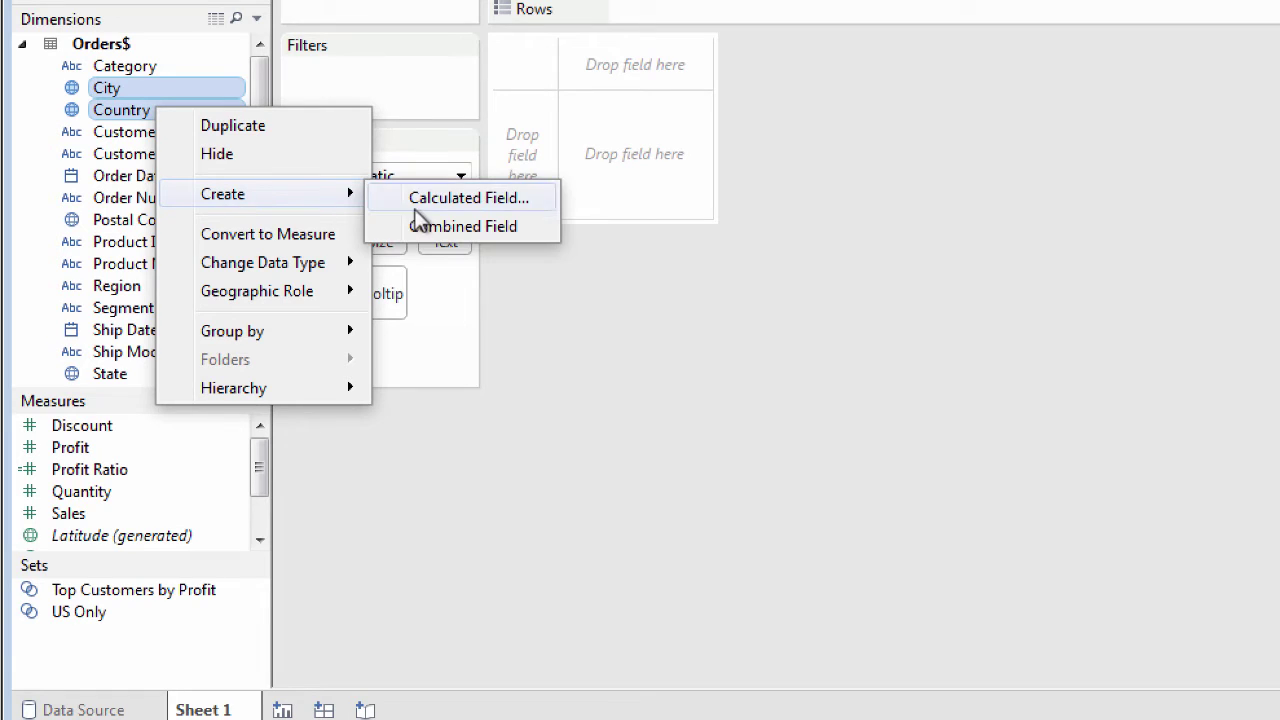
click(432, 229)
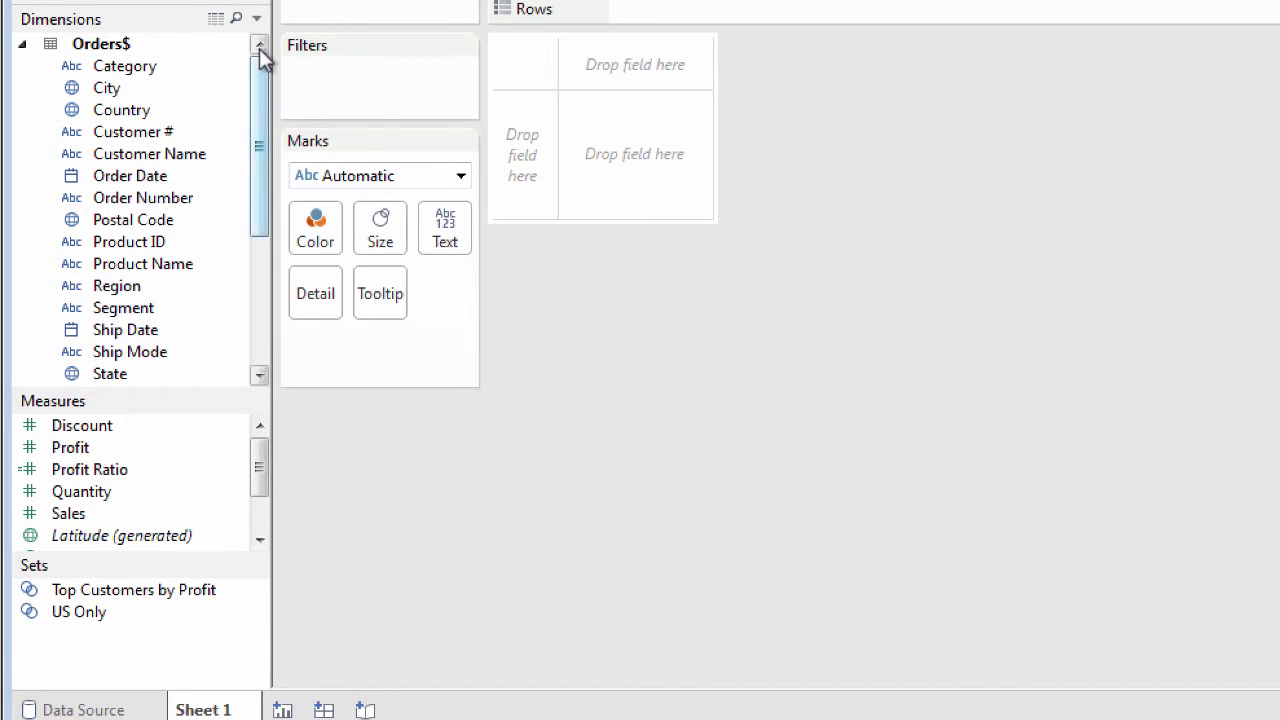
drag(263, 120, 266, 224)
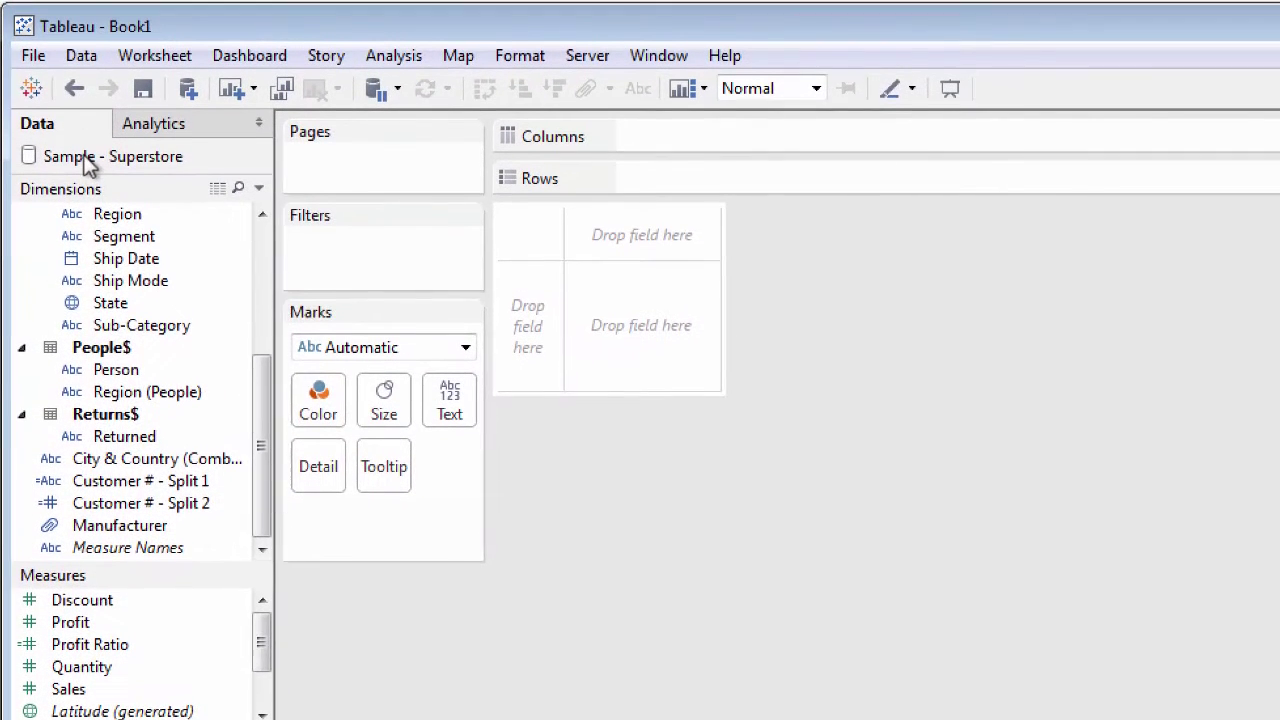
- Start saving Sample - Superstore.tds via Add to Saved Data Sources and browse to Home on 'psf' (Y:)
right_click(90, 140)
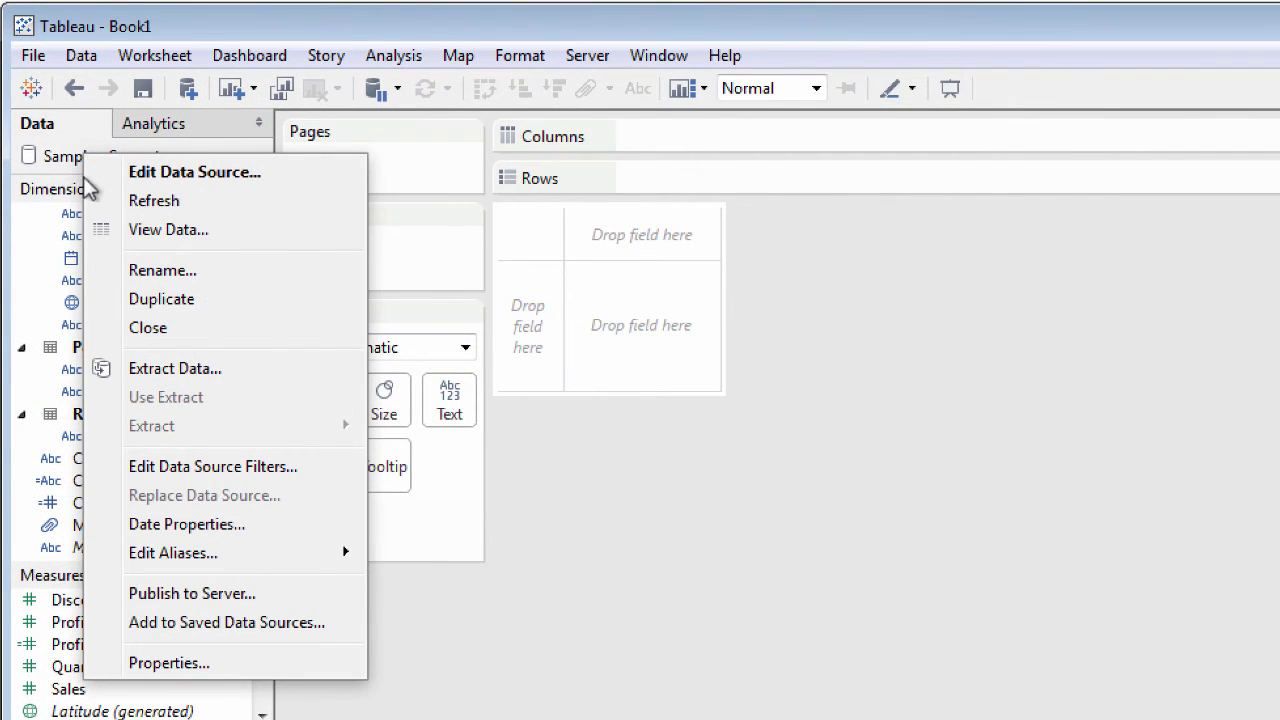
click(249, 626)
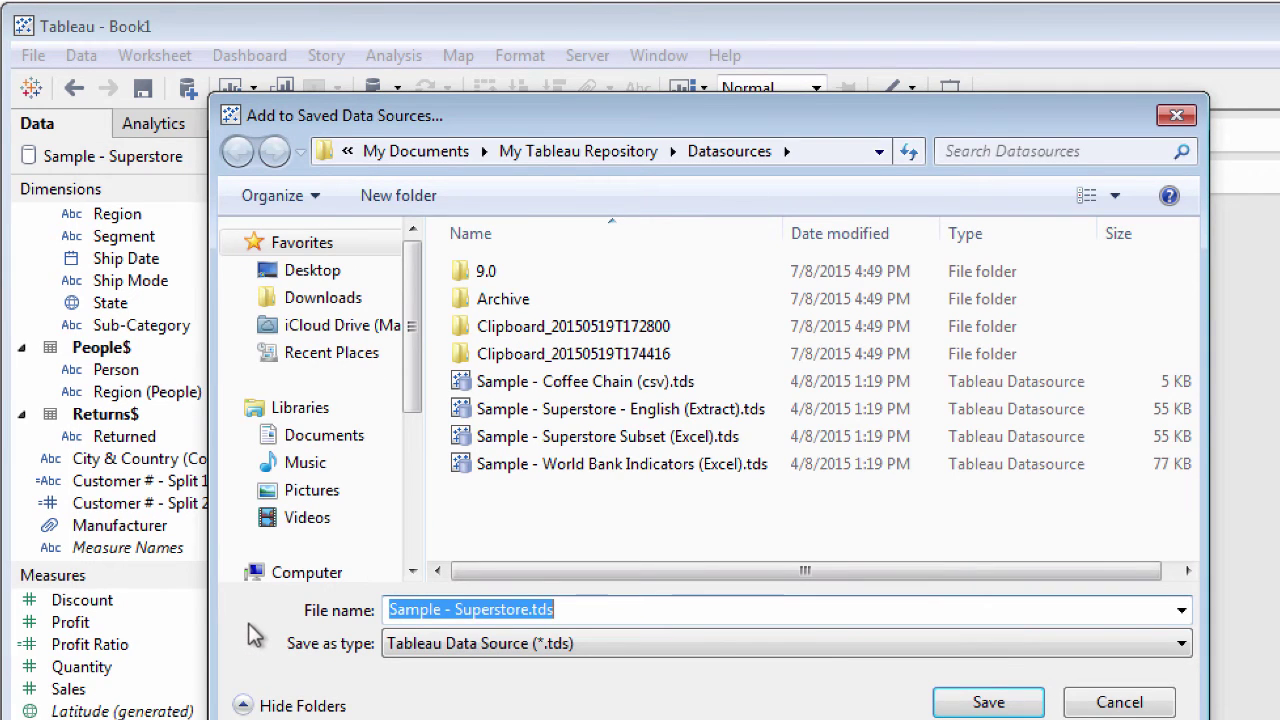
click(584, 152)
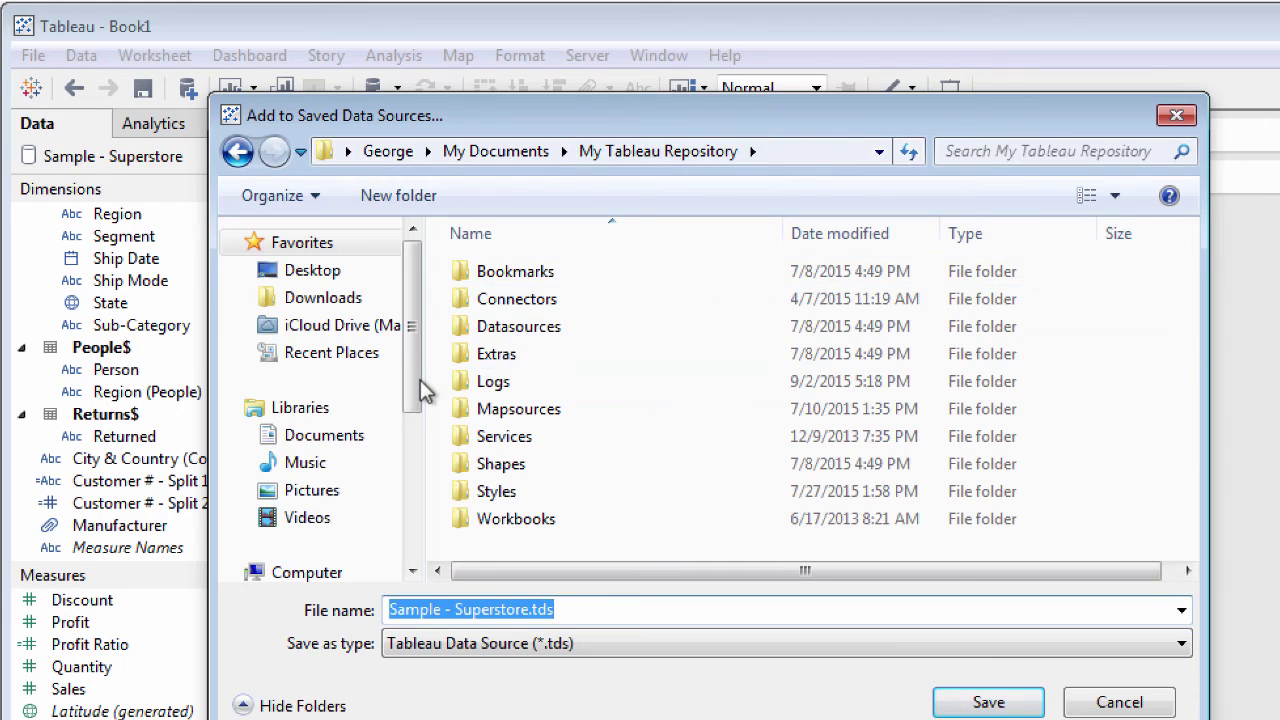
drag(423, 394, 420, 540)
scroll(420, 540, down, 1)
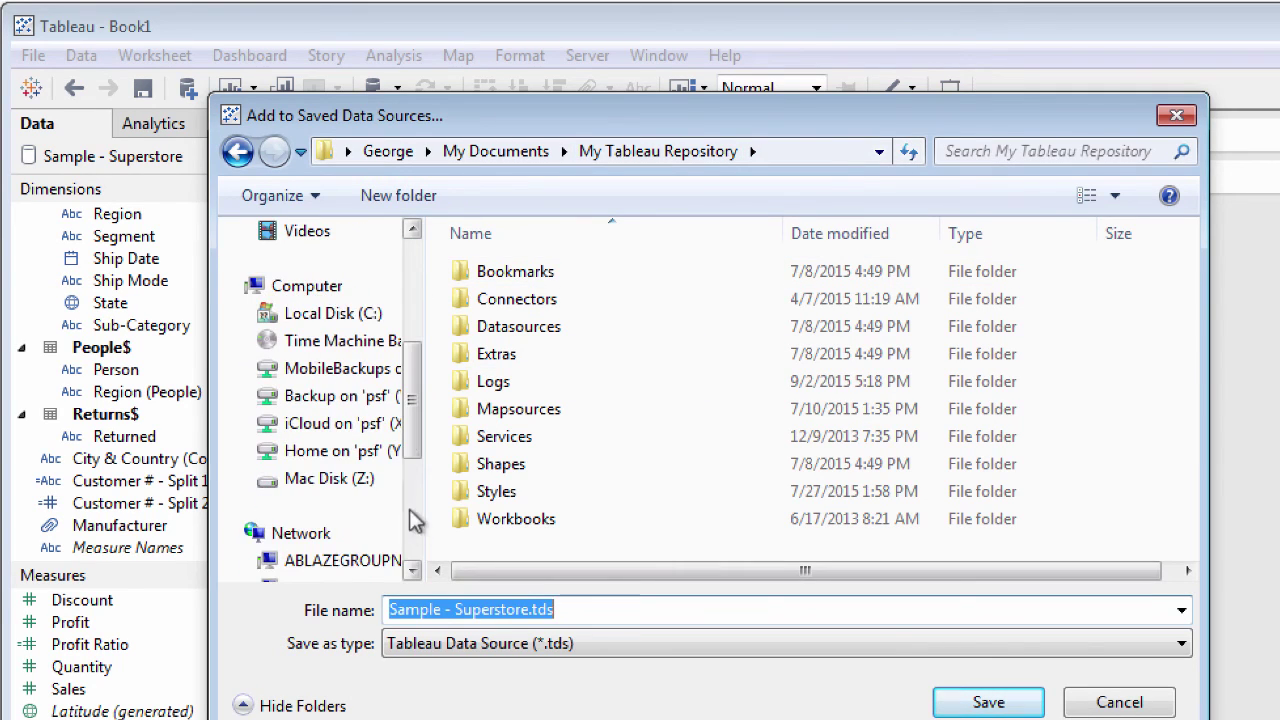
click(392, 451)
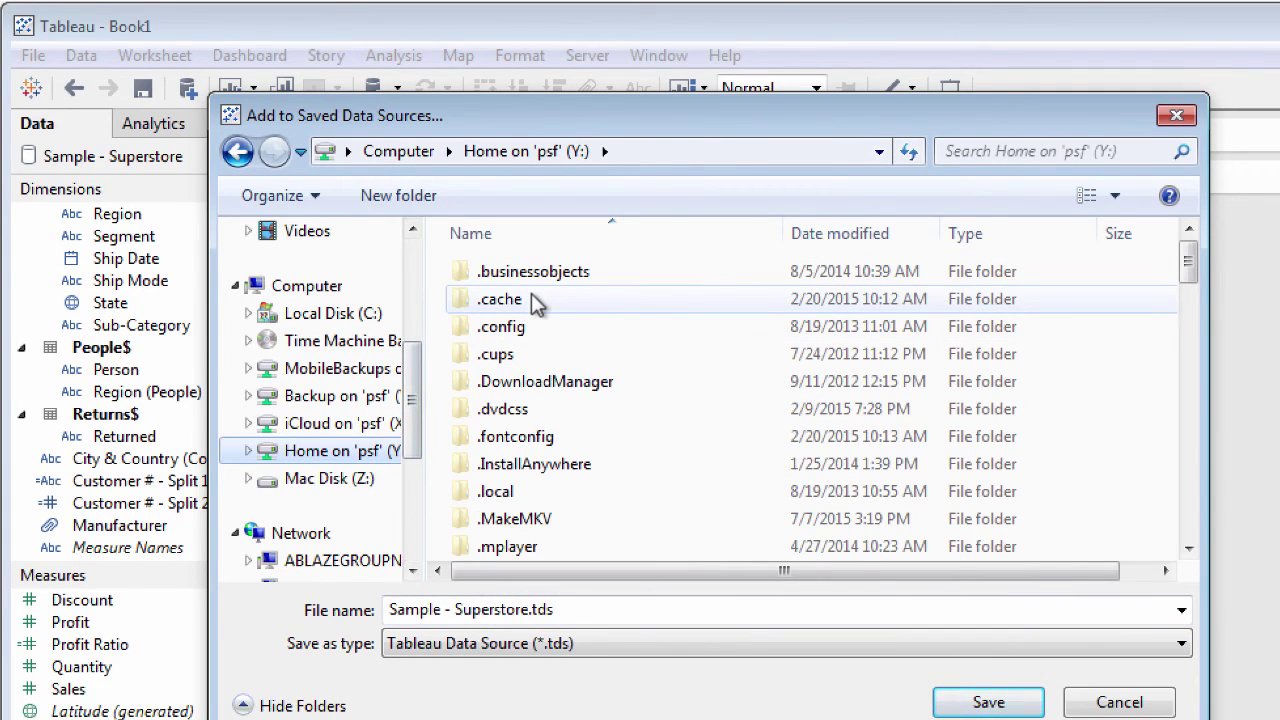
- Cancel the .tds save and bring up Publish to Server for Sample - Superstore, fully in view
click(1095, 707)
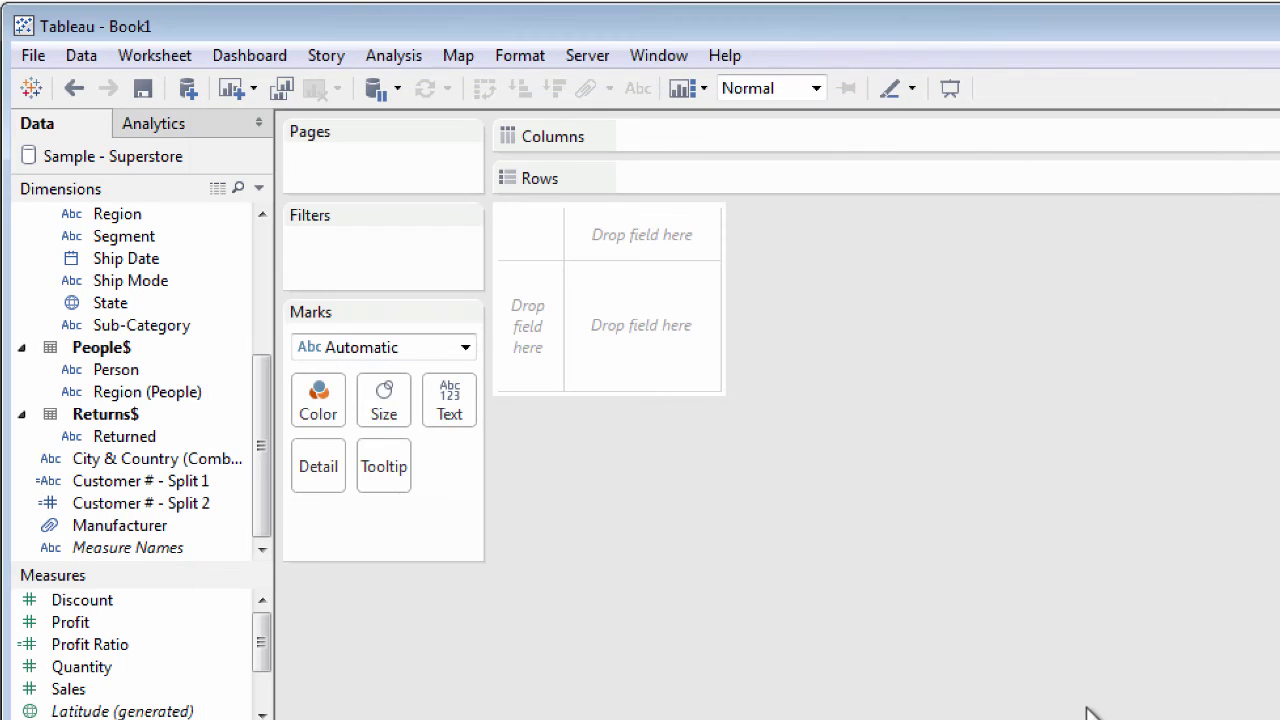
right_click(118, 157)
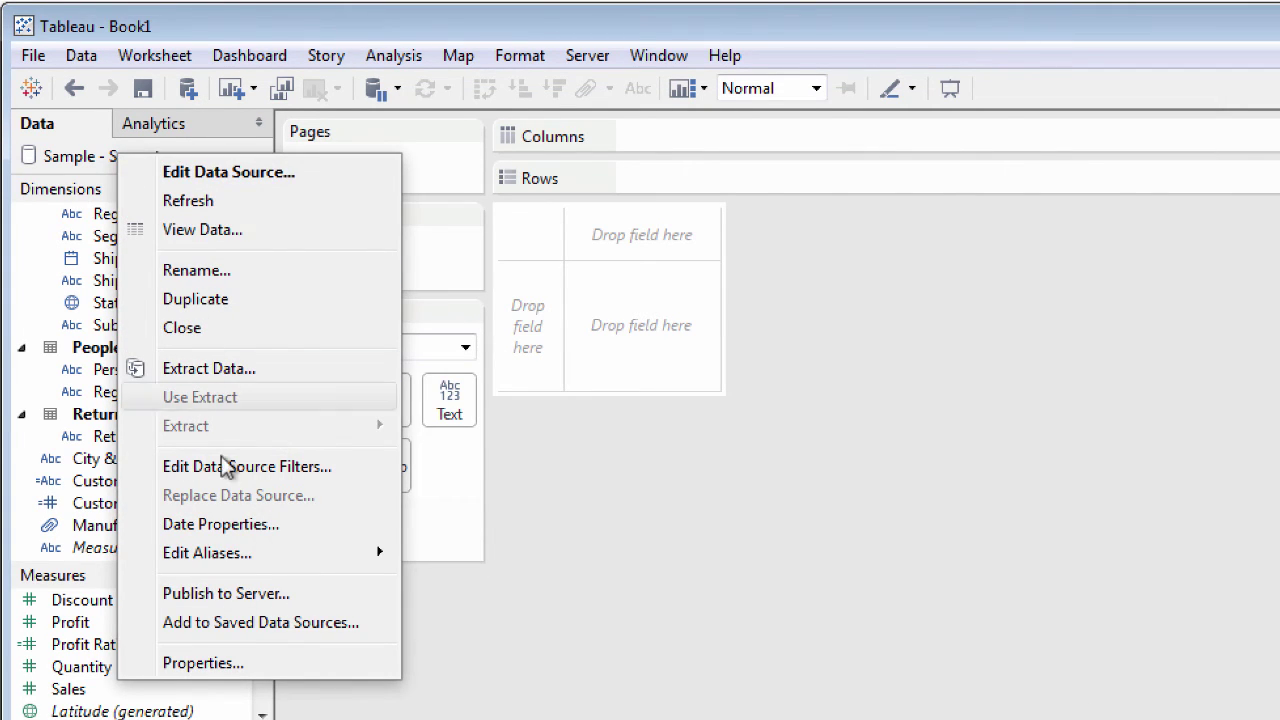
click(251, 594)
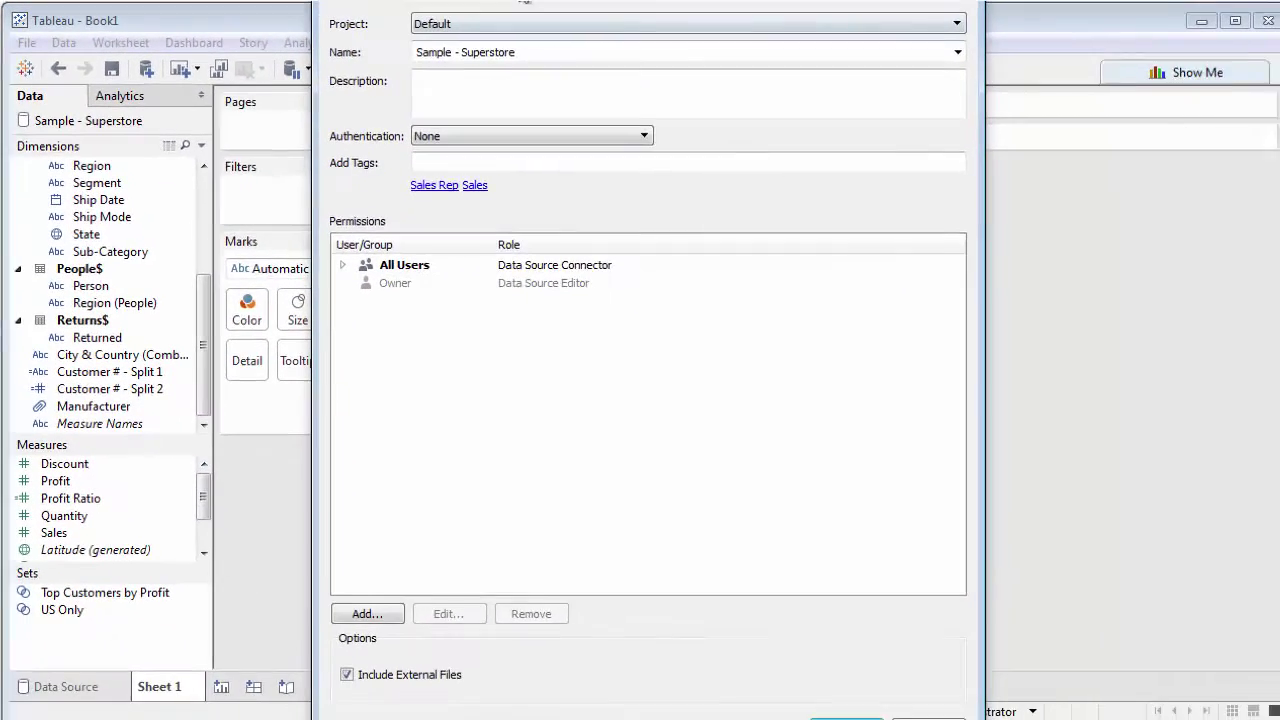
drag(519, 1, 515, 30)
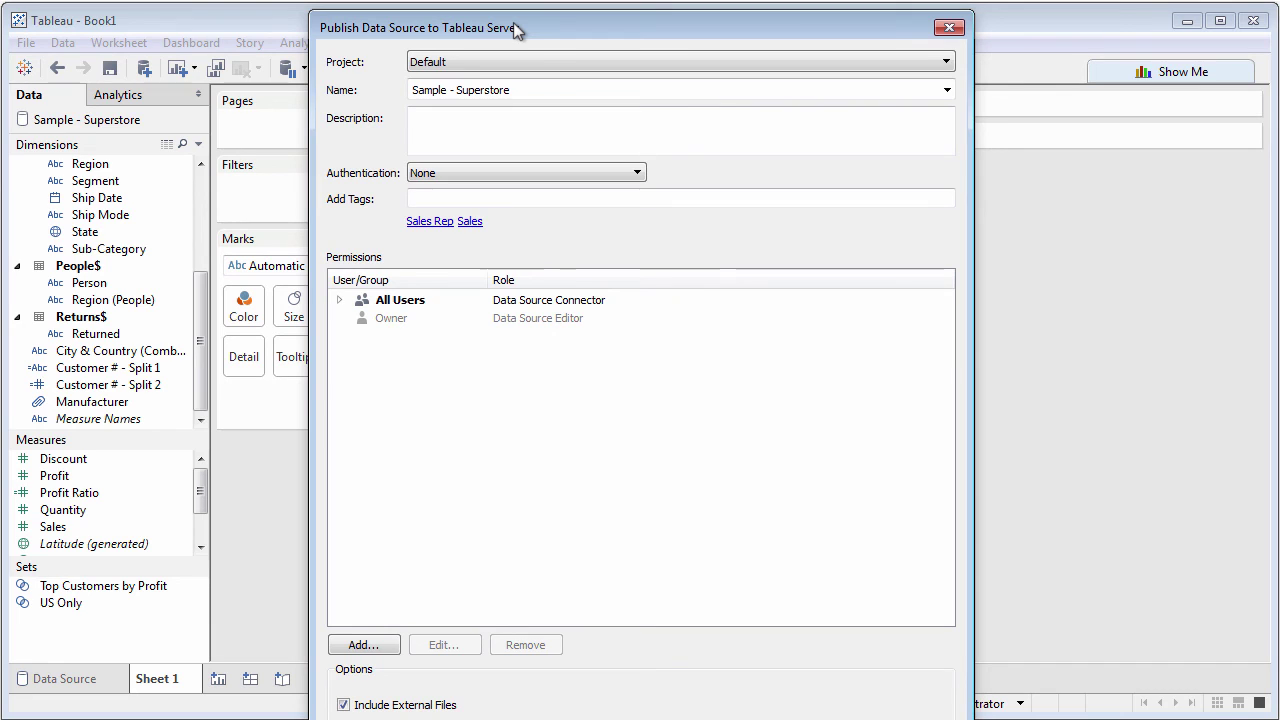